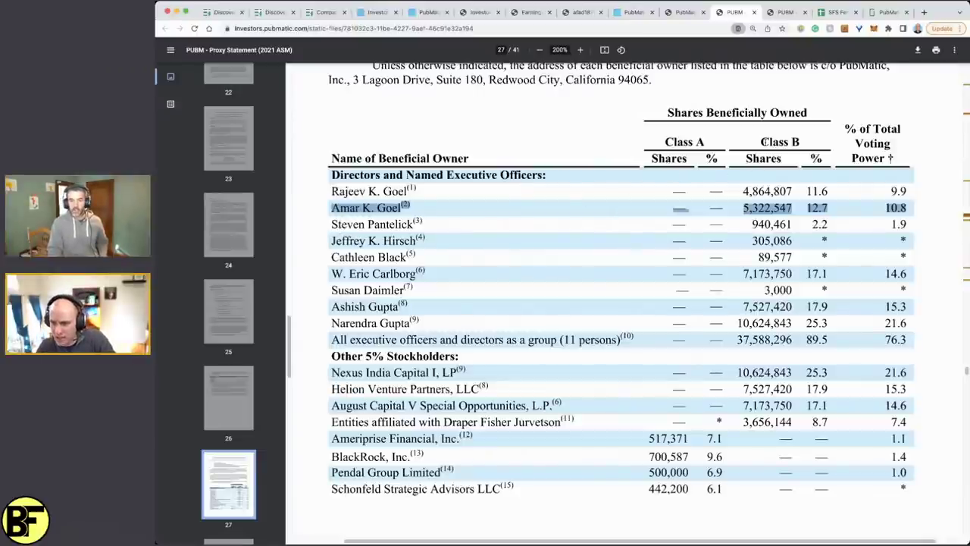
# - Examine the proxy statement's beneficial ownership table, highlighting the Class B heading and the executive officers and directors group's Class B shares and percentage
pyautogui.moveTo(761, 142); pyautogui.dragTo(801, 143)
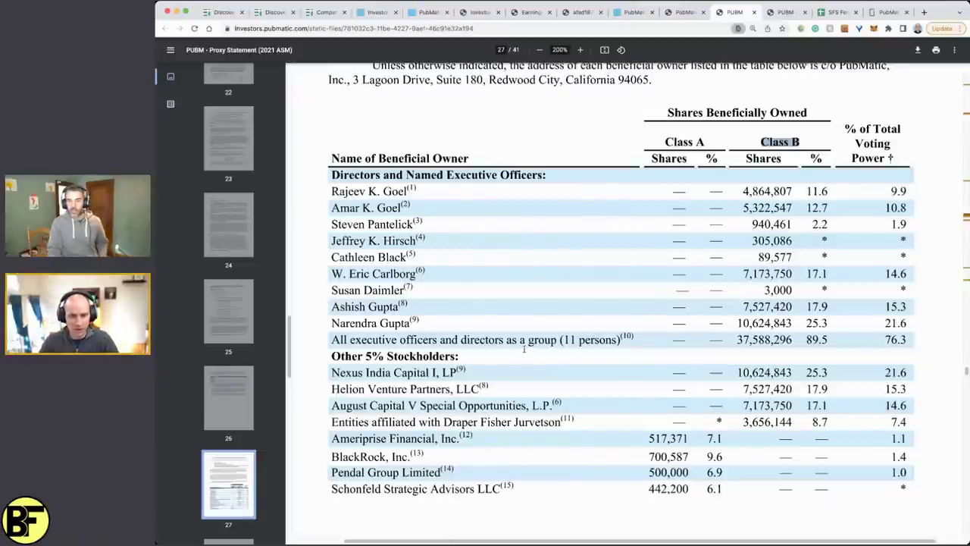
pyautogui.scroll(-1, 401, 391)
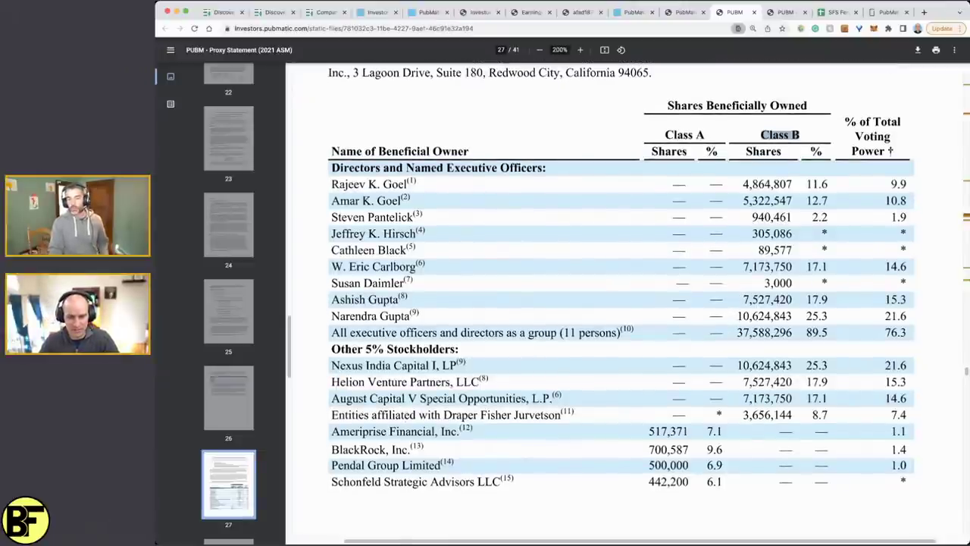
pyautogui.scroll(-10, 485, 397)
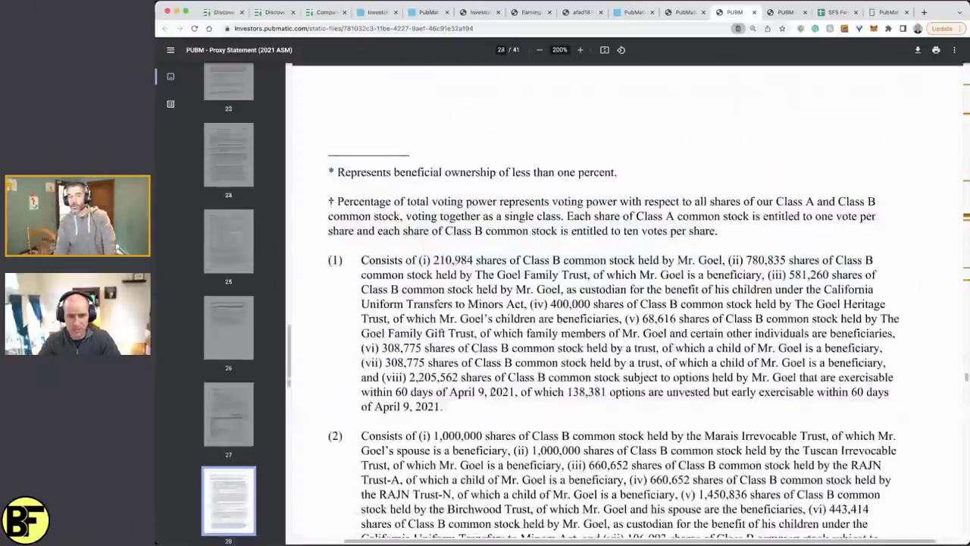
pyautogui.scroll(8, 493, 395)
pyautogui.scroll(2, 495, 395)
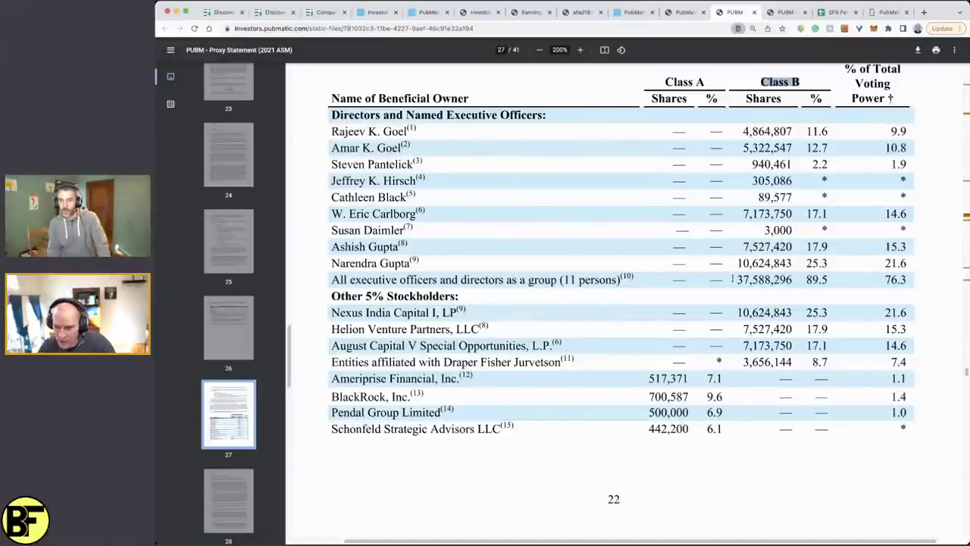
pyautogui.moveTo(732, 279); pyautogui.dragTo(827, 280)
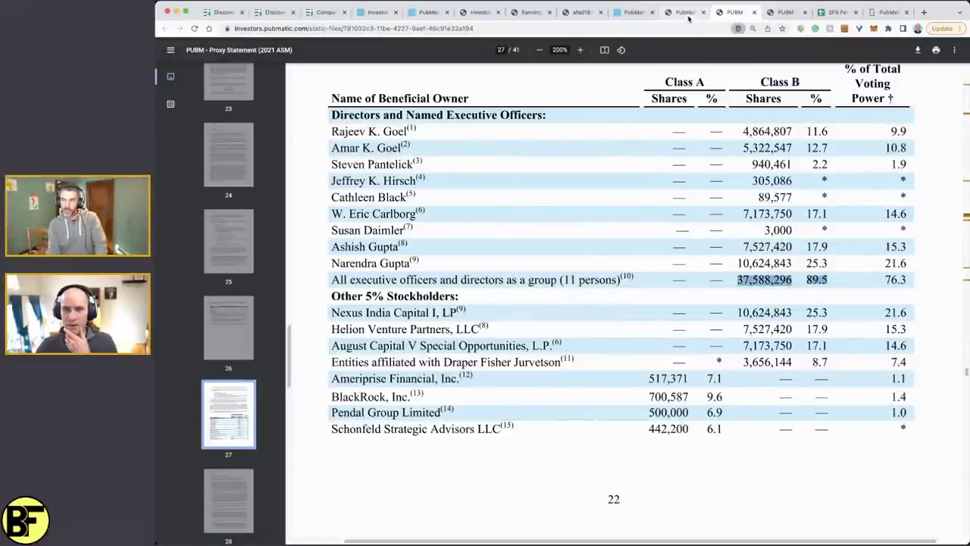
# - Find the third quarter 2021 results release and highlight the latest quarter's diluted weighted-average share count in the statements of operations
pyautogui.click(492, 15)
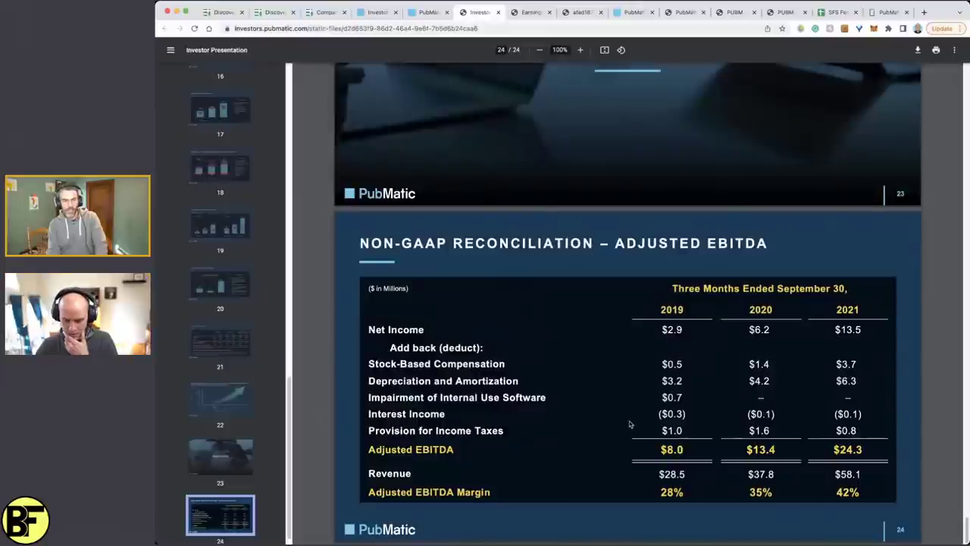
pyautogui.click(531, 13)
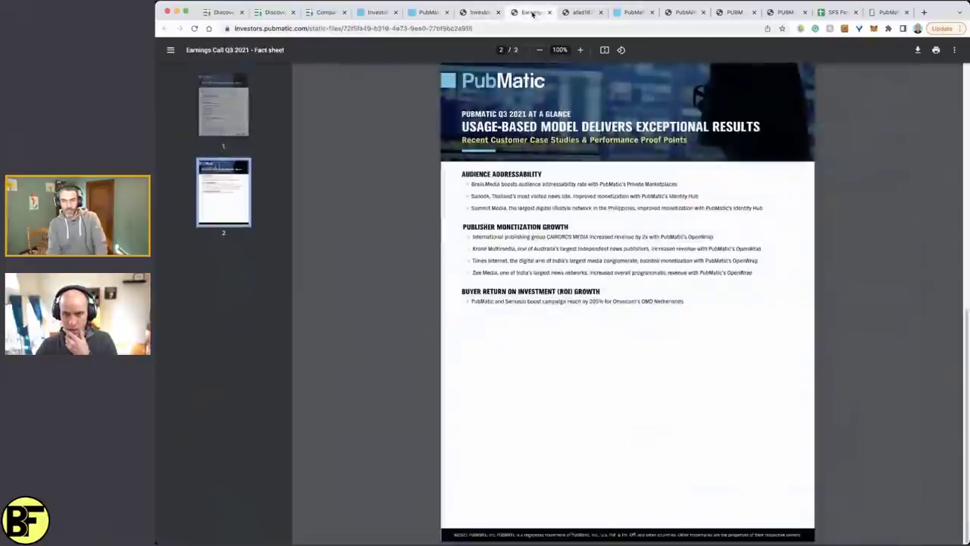
pyautogui.click(581, 12)
pyautogui.click(633, 12)
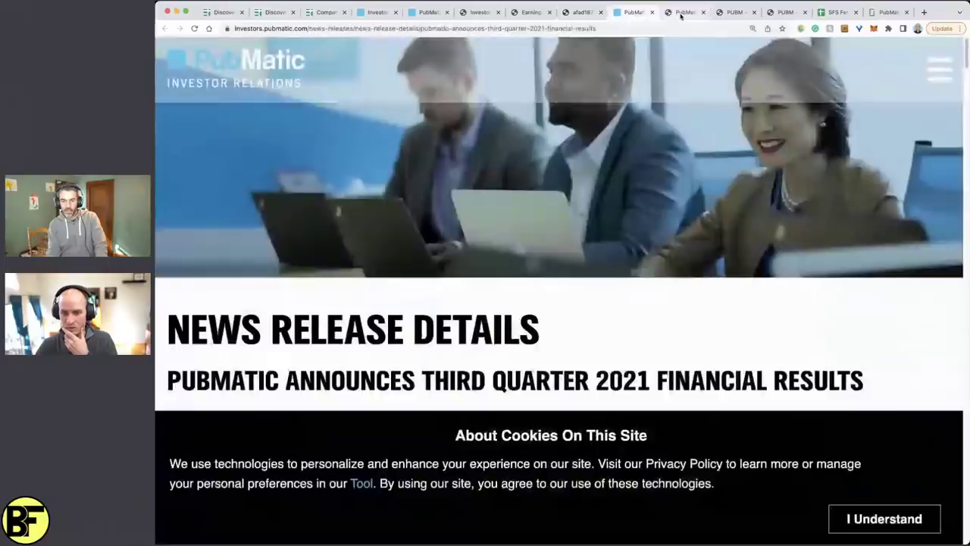
pyautogui.scroll(-5, 689, 197)
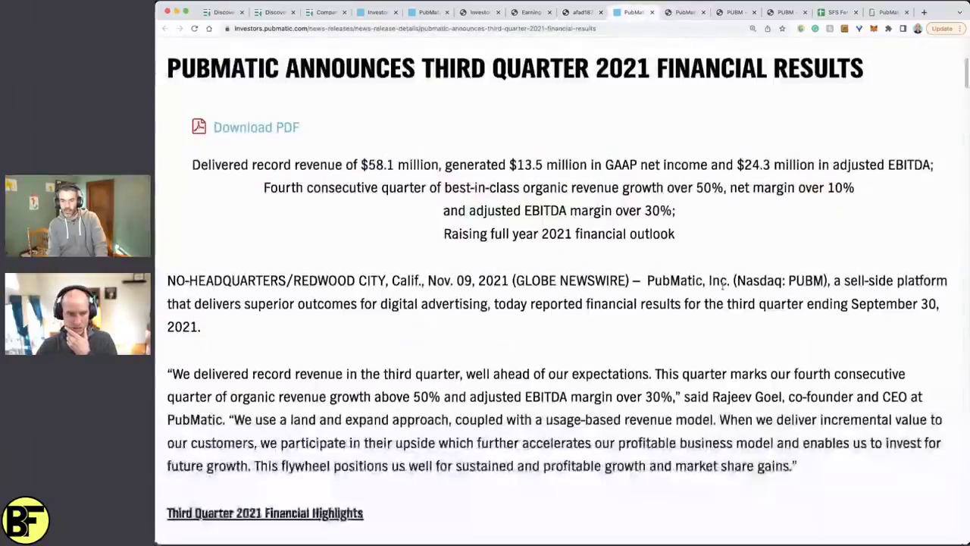
pyautogui.scroll(-10, 741, 269)
pyautogui.scroll(-20, 741, 269)
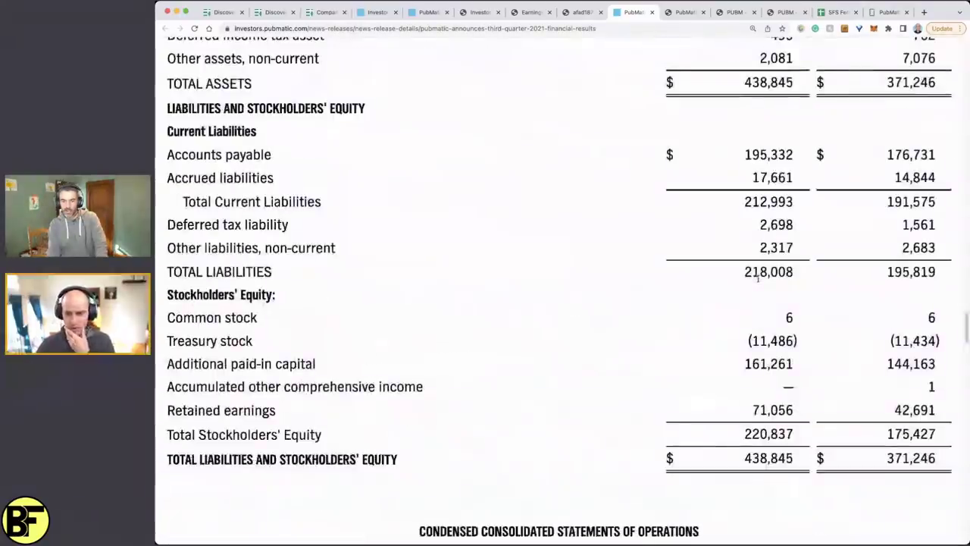
pyautogui.scroll(-10, 758, 280)
pyautogui.scroll(-5, 758, 280)
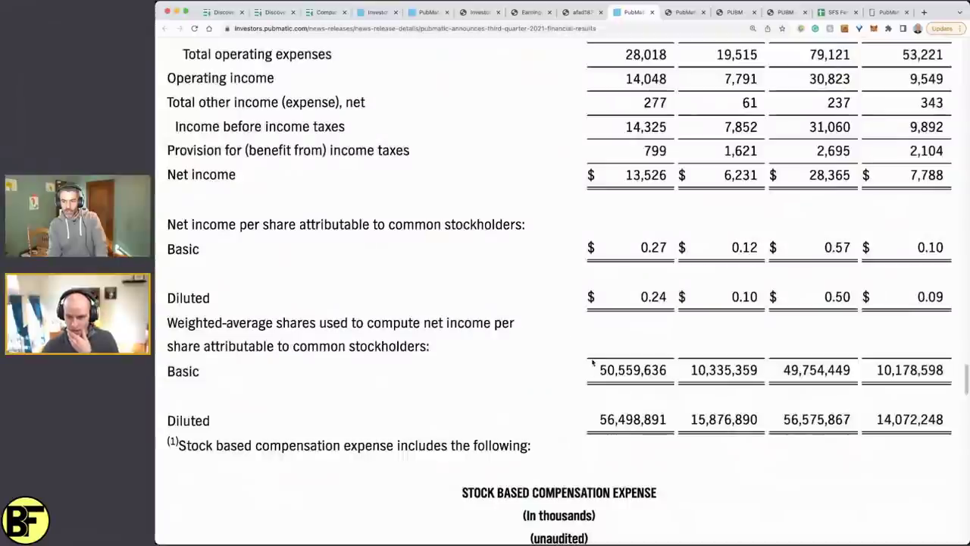
pyautogui.moveTo(599, 419); pyautogui.dragTo(667, 417)
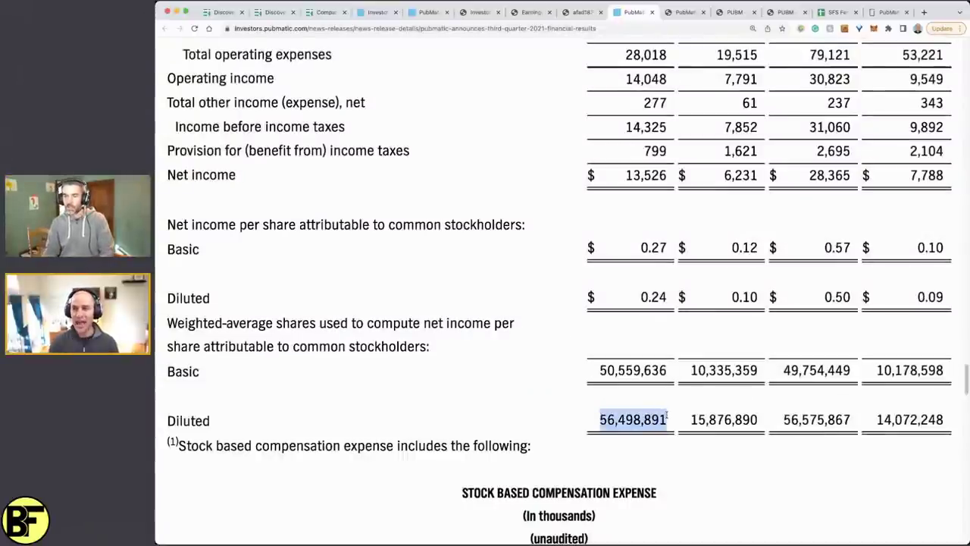
# - In the checklist spreadsheet's Portfolio sheet, answer Yes for PUBM's recurring revenue and net income profitability
pyautogui.click(837, 12)
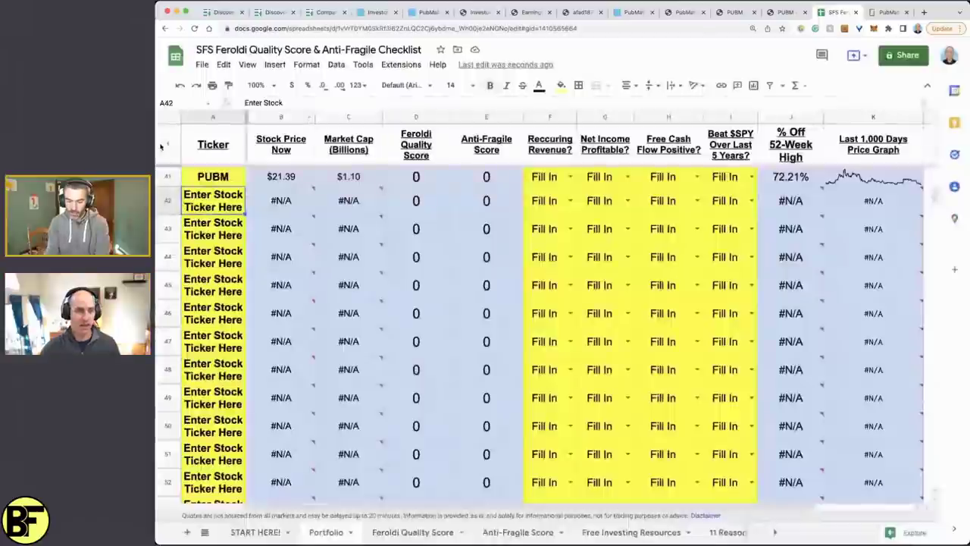
pyautogui.click(570, 176)
pyautogui.click(558, 209)
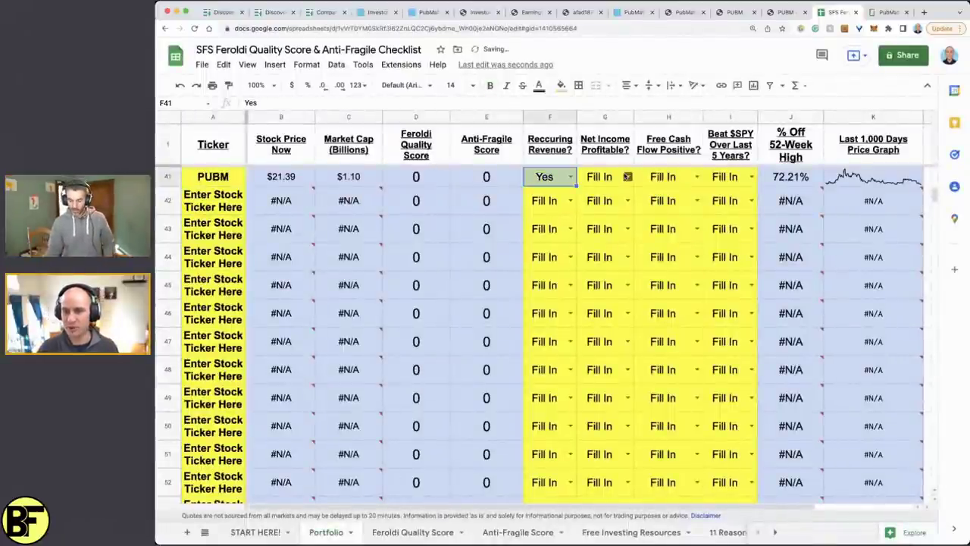
pyautogui.click(628, 175)
pyautogui.click(618, 209)
# - Answer Yes for PUBM being free cash flow positive and No for beating $SPY over the last 5 years
pyautogui.click(692, 176)
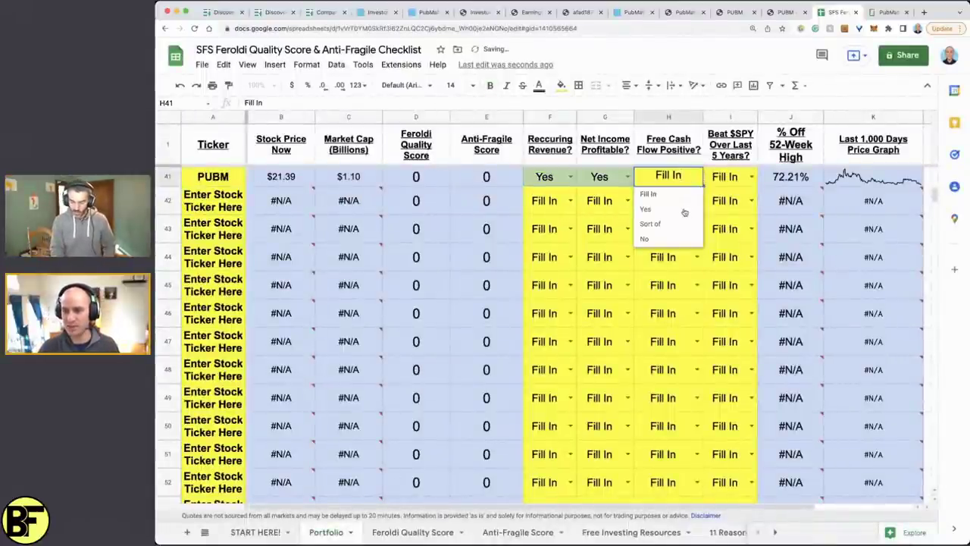
pyautogui.click(684, 210)
pyautogui.click(751, 177)
pyautogui.click(732, 239)
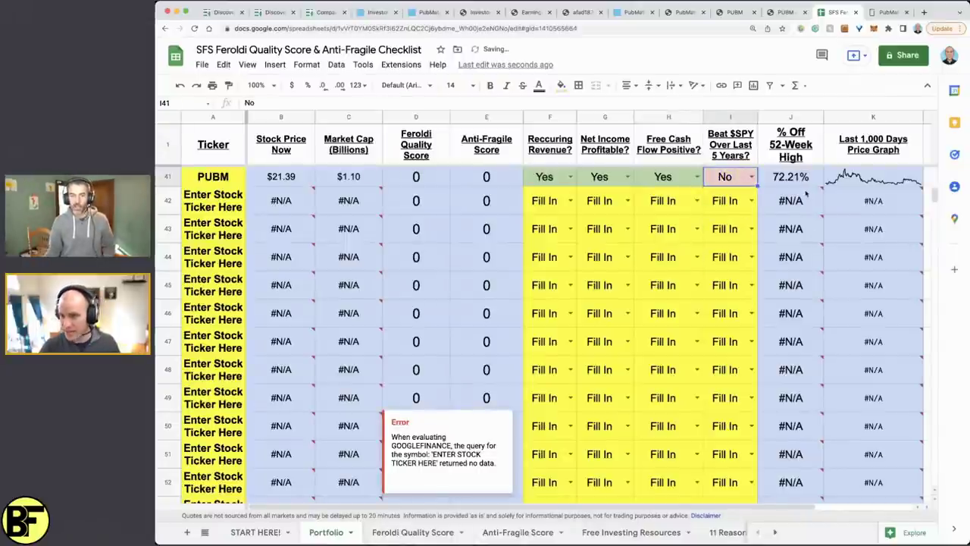
pyautogui.press('Right')
# - On the Feroldi Quality Score sheet, enter 1/27/2022 as the date for PUBM
pyautogui.click(413, 531)
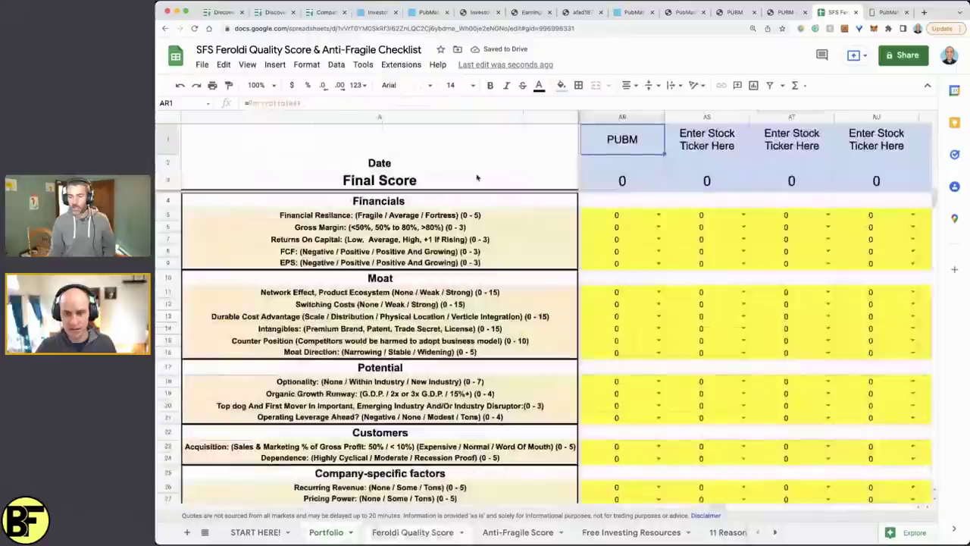
pyautogui.click(649, 168)
pyautogui.write('1/')
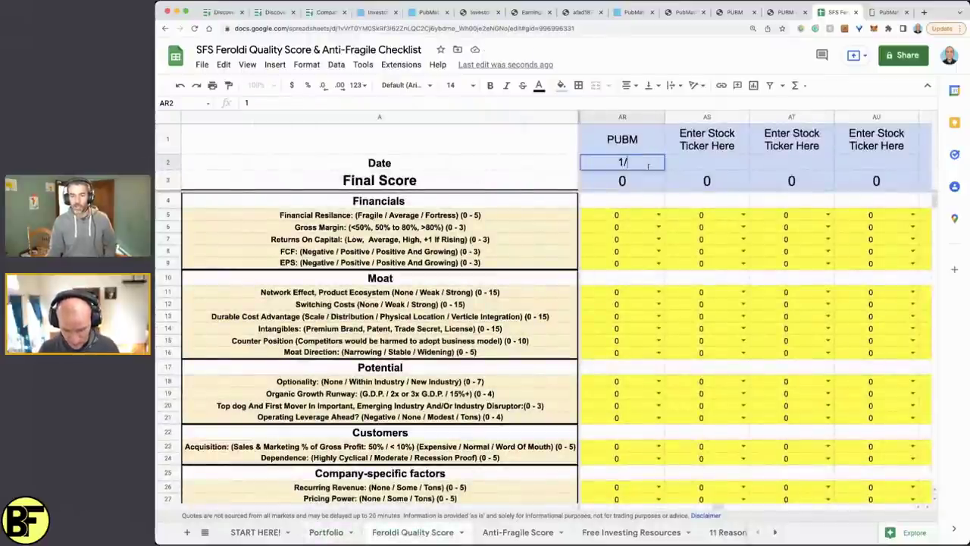
pyautogui.write('27/2022')
pyautogui.press('Return')
pyautogui.press('Down')
pyautogui.press('Down')
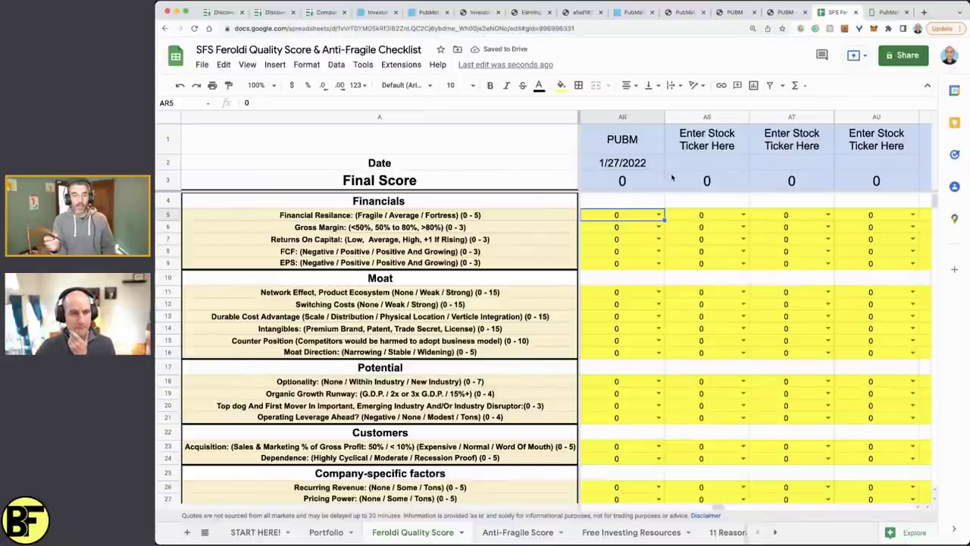
# - Search the web for "pubm stock", open the Yahoo Finance analysis for PubMatic and highlight its earnings surprise percentages
pyautogui.click(924, 12)
pyautogui.write('pubm stock')
pyautogui.press('Return')
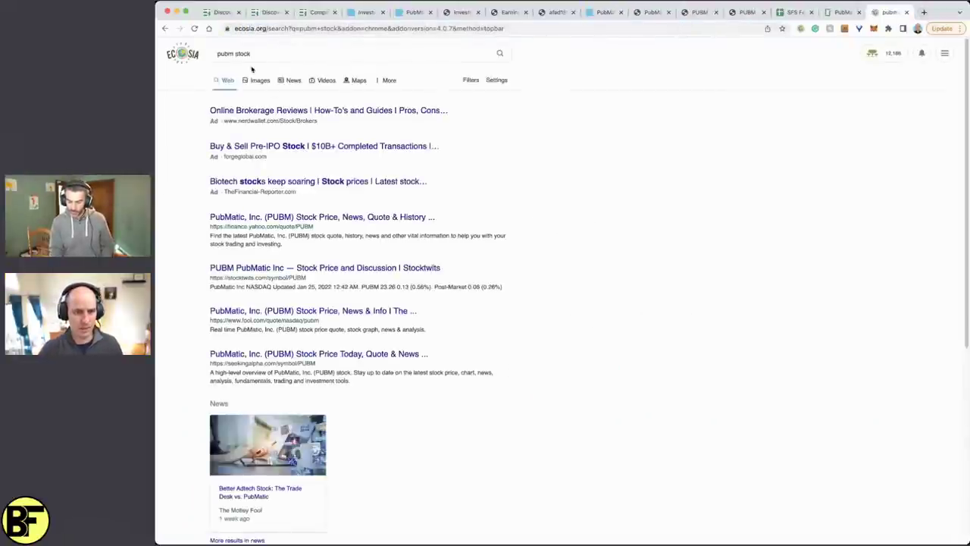
pyautogui.click(286, 216)
pyautogui.click(628, 270)
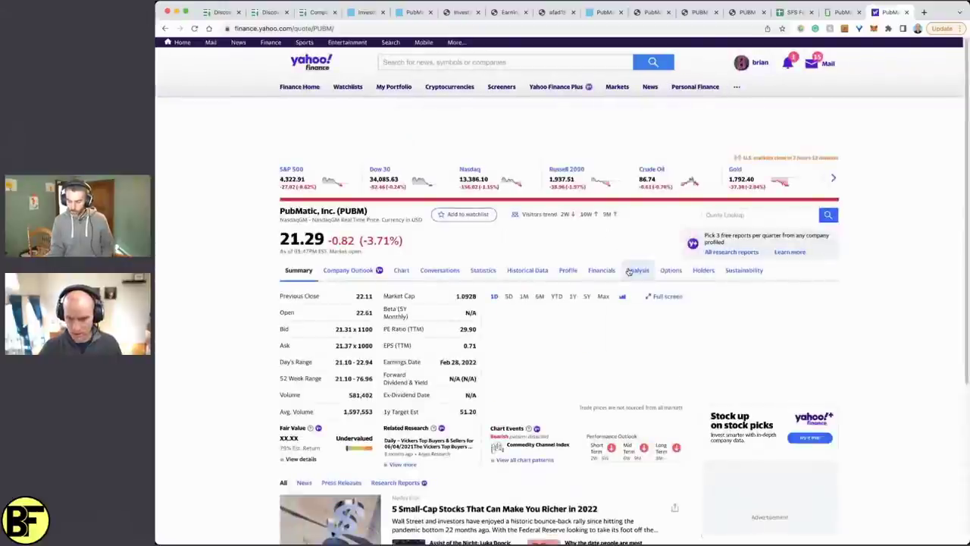
pyautogui.scroll(-5, 629, 270)
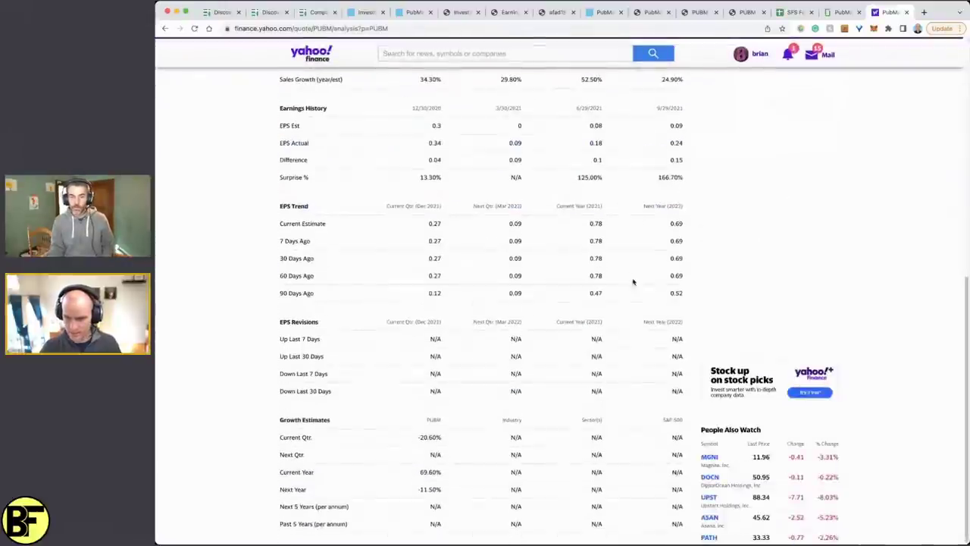
pyautogui.moveTo(680, 177); pyautogui.dragTo(394, 179)
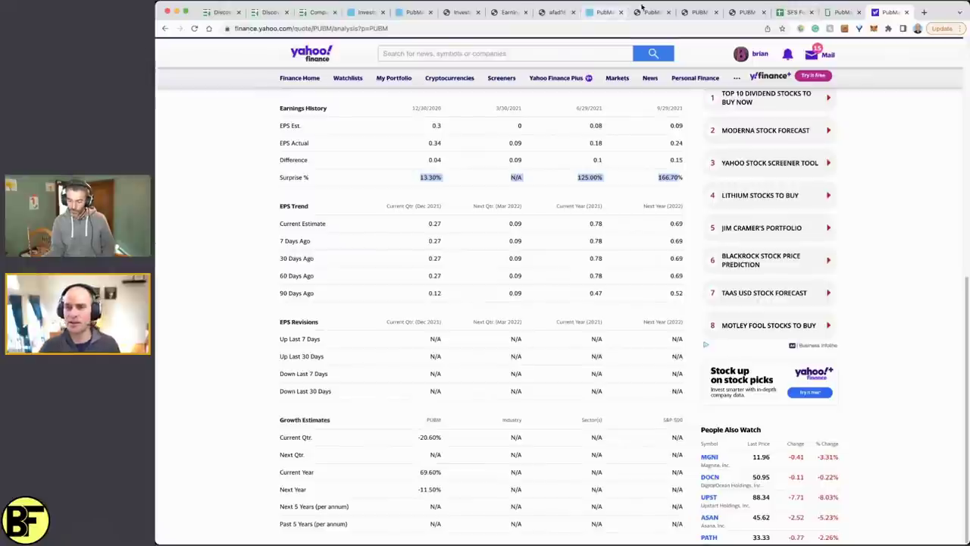
# - Back in the quality score spreadsheet, score PUBM 5 for financial resilience and 3 for gross margin
pyautogui.click(795, 12)
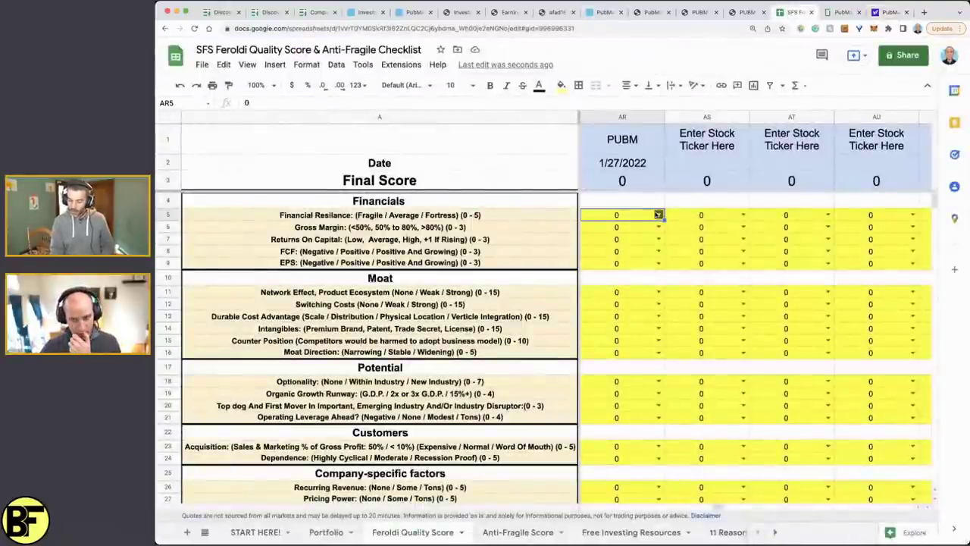
pyautogui.click(657, 215)
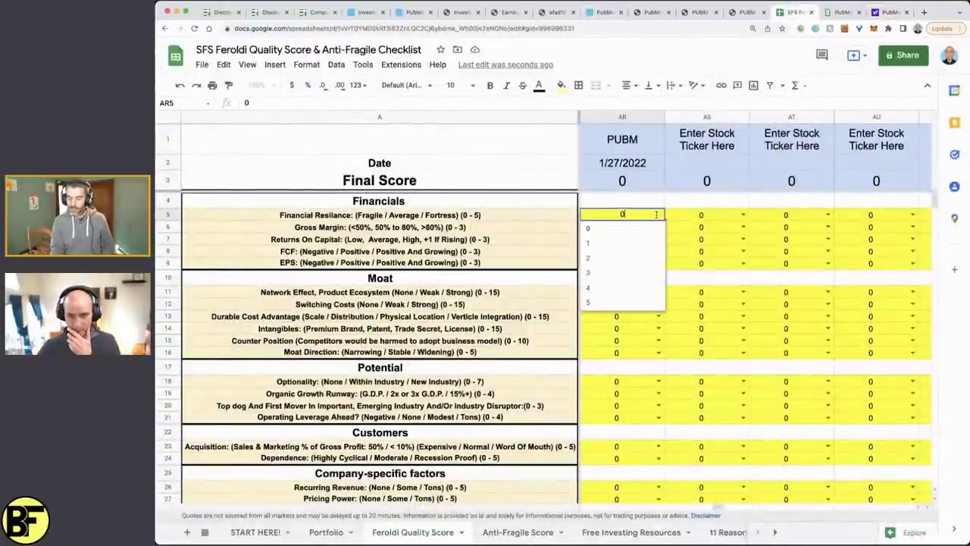
pyautogui.click(613, 303)
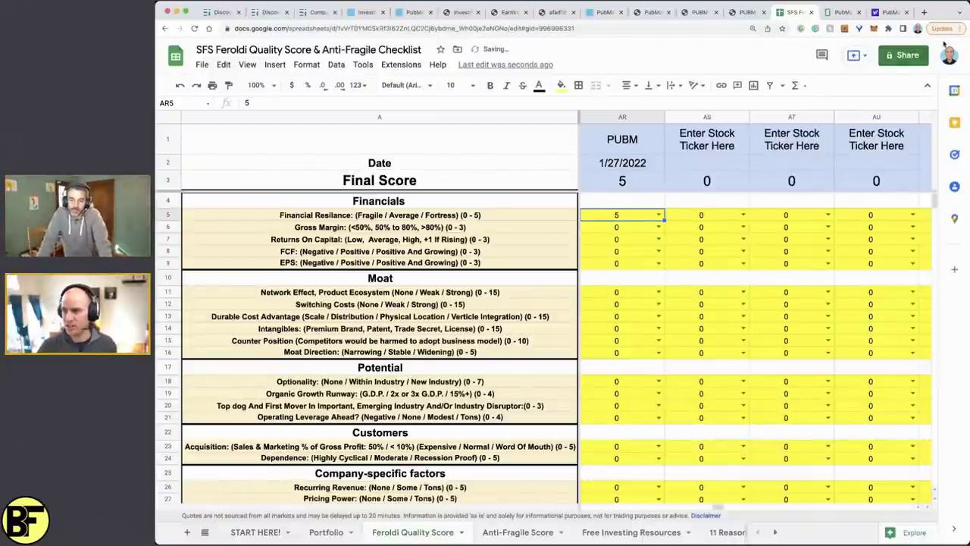
pyautogui.press('super+equal')
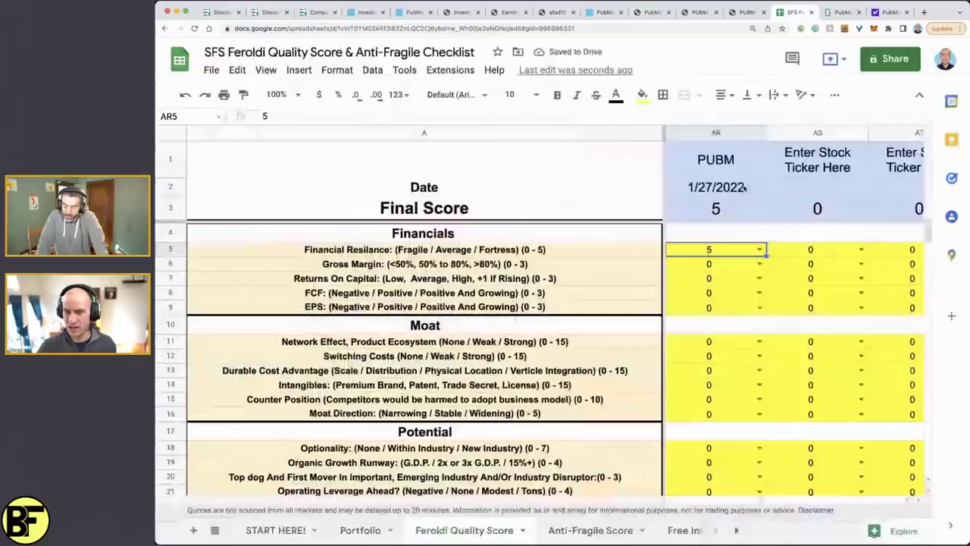
pyautogui.click(761, 263)
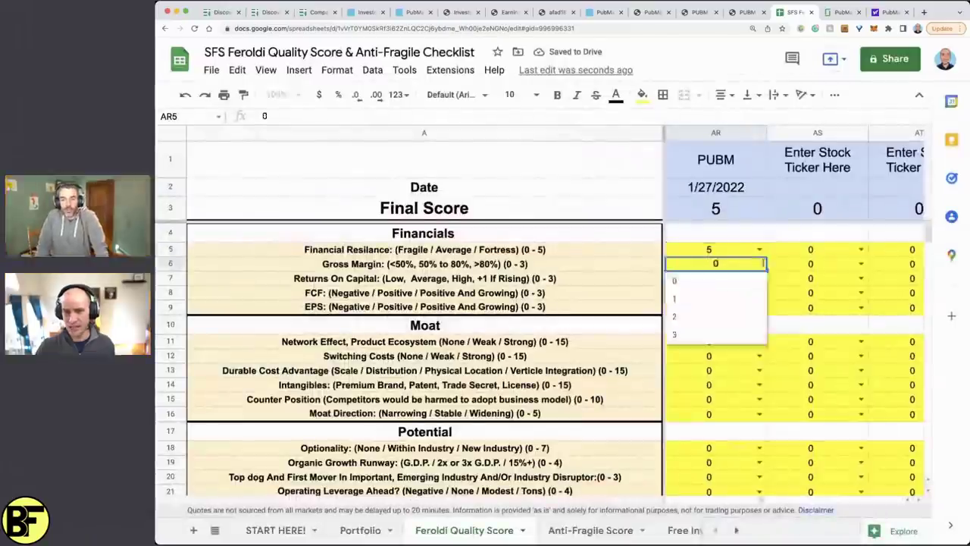
pyautogui.click(742, 334)
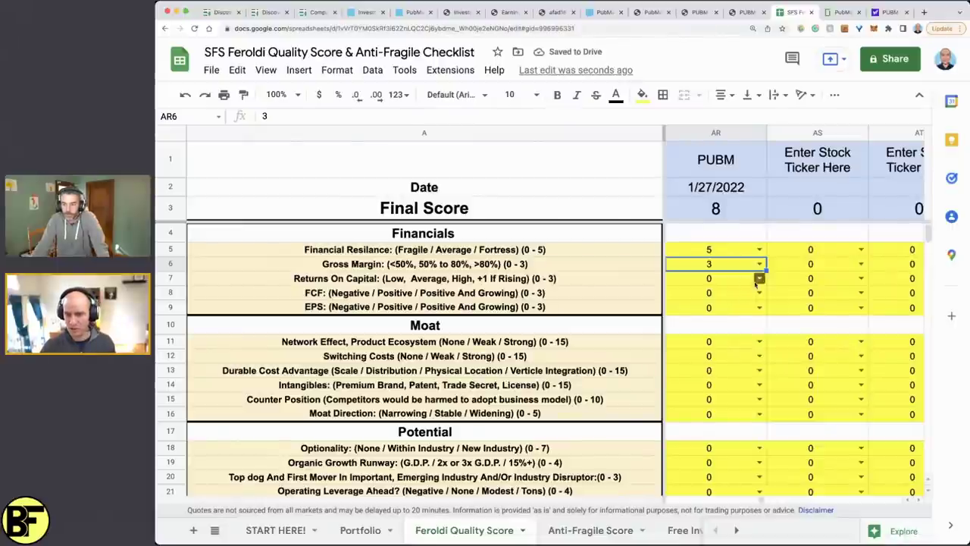
# - Score PUBM 3 for returns on capital and 3 for FCF
pyautogui.click(758, 279)
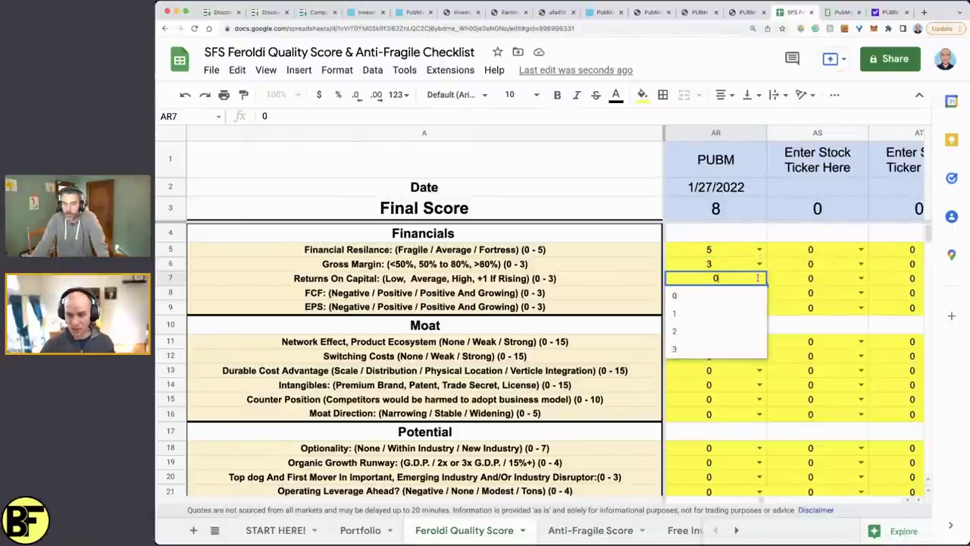
pyautogui.click(750, 350)
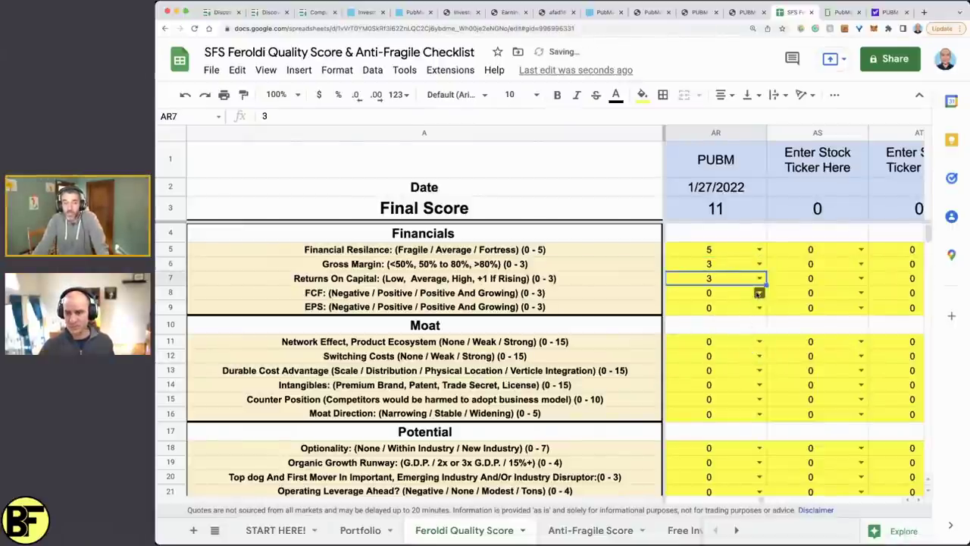
pyautogui.click(758, 292)
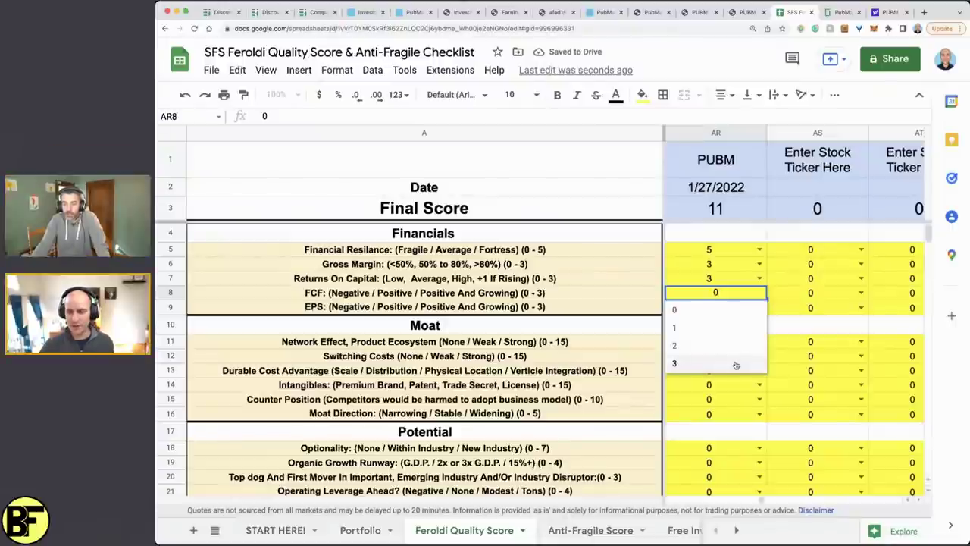
pyautogui.click(735, 365)
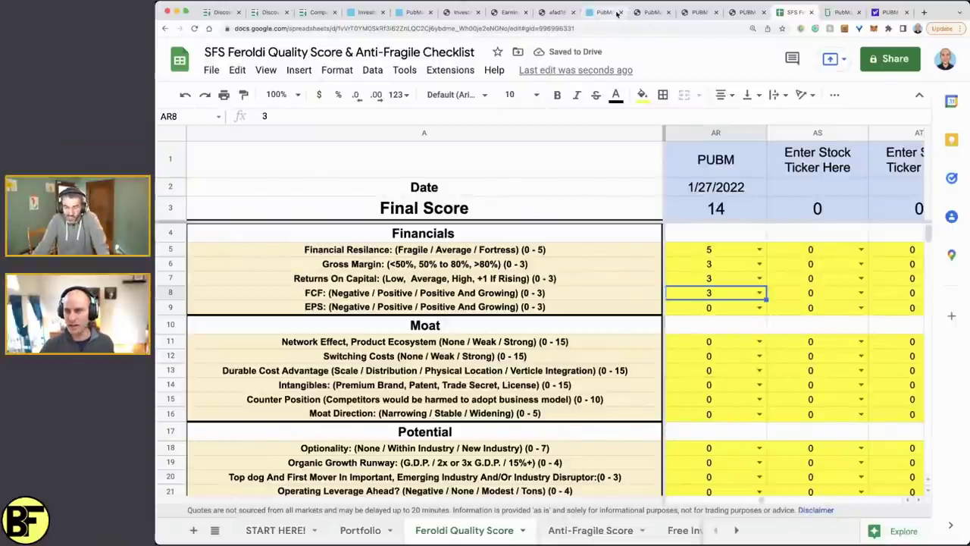
# - Check PubMatic's earnings estimates and annual income statement on Yahoo Finance
pyautogui.click(879, 12)
pyautogui.scroll(10, 515, 227)
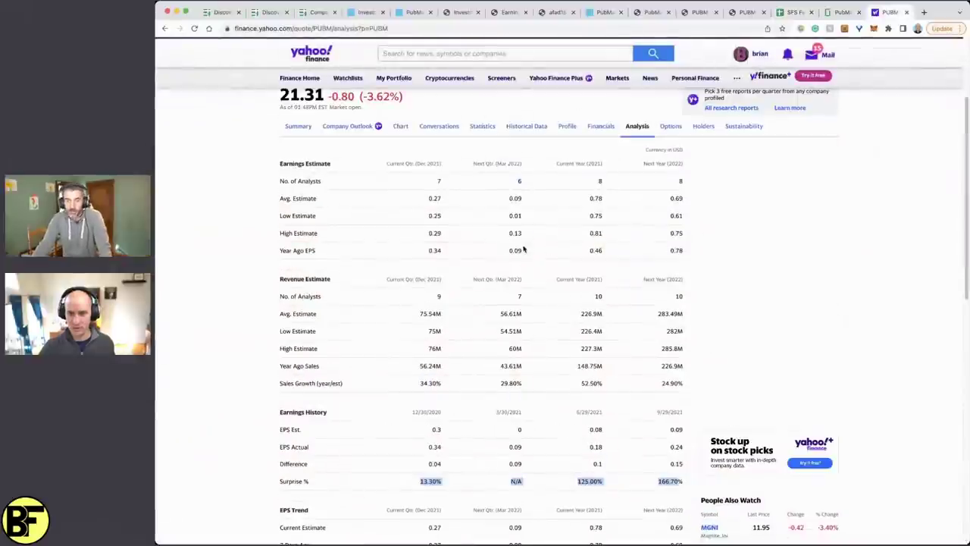
pyautogui.click(599, 205)
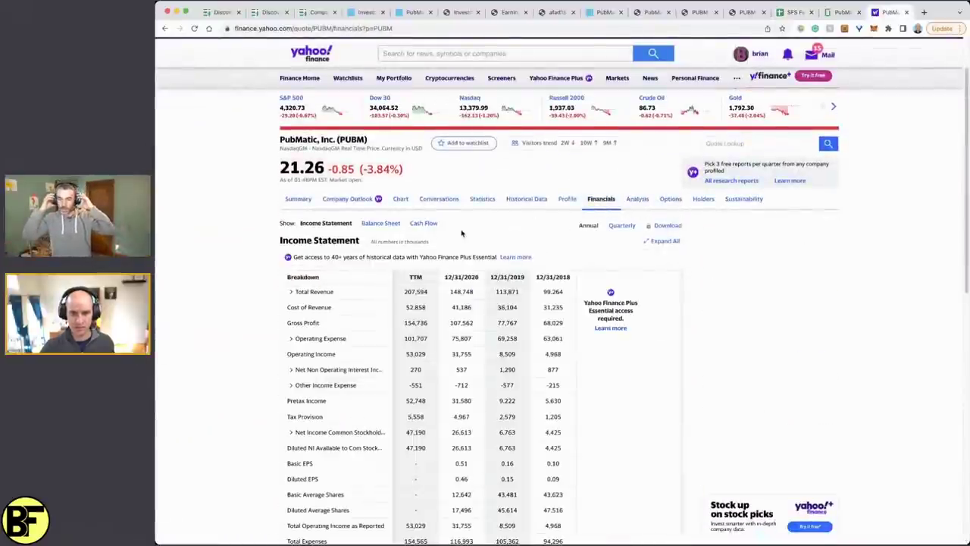
# - Open PubMatic's annual cash flow statement on Yahoo Finance and highlight the free cash flow figures for all periods
pyautogui.click(427, 273)
pyautogui.scroll(-2, 430, 271)
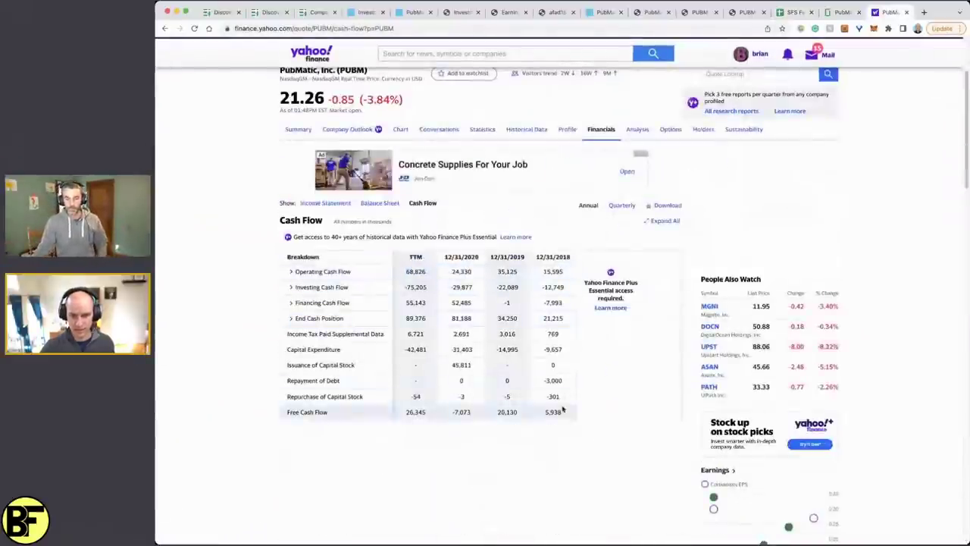
pyautogui.moveTo(553, 412); pyautogui.dragTo(399, 413)
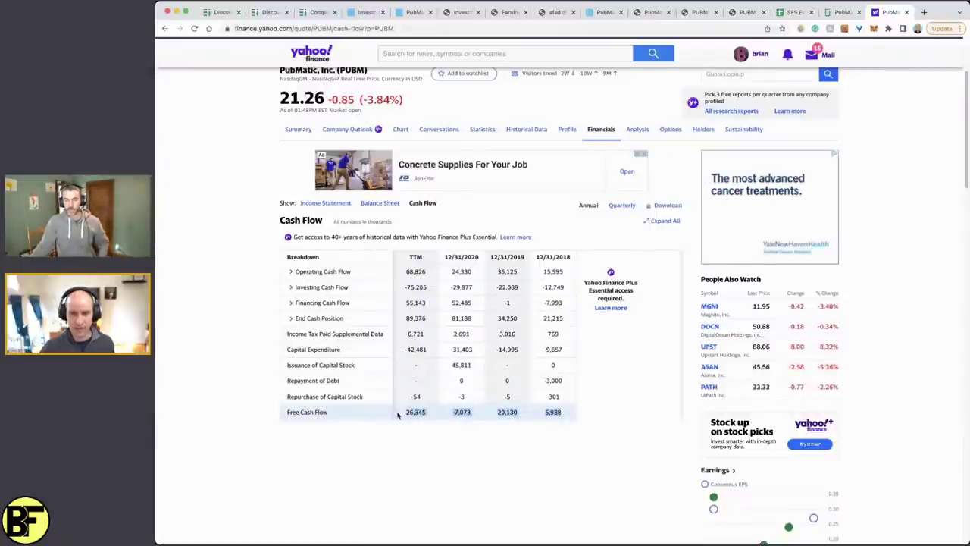
# - Return to the quality score spreadsheet and score PUBM 3 for EPS
pyautogui.click(793, 12)
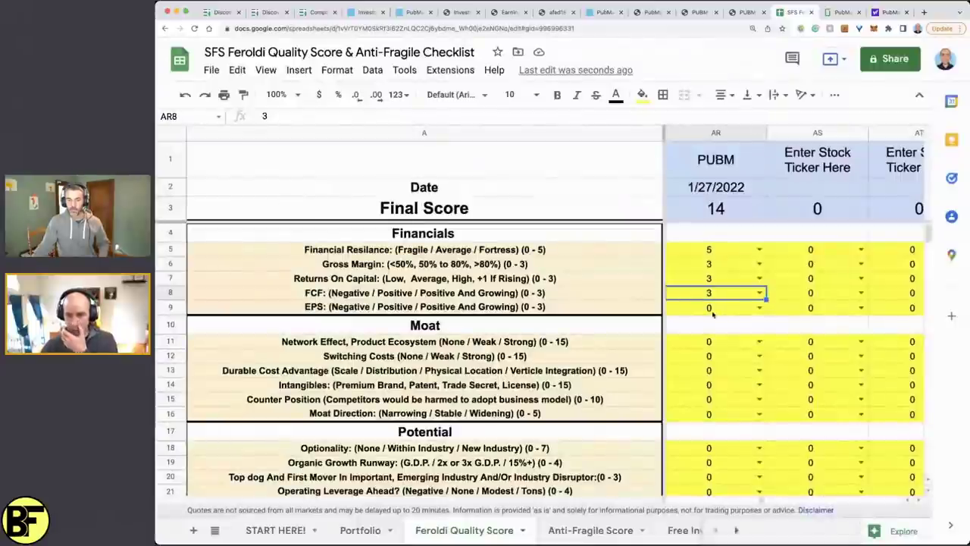
pyautogui.click(758, 308)
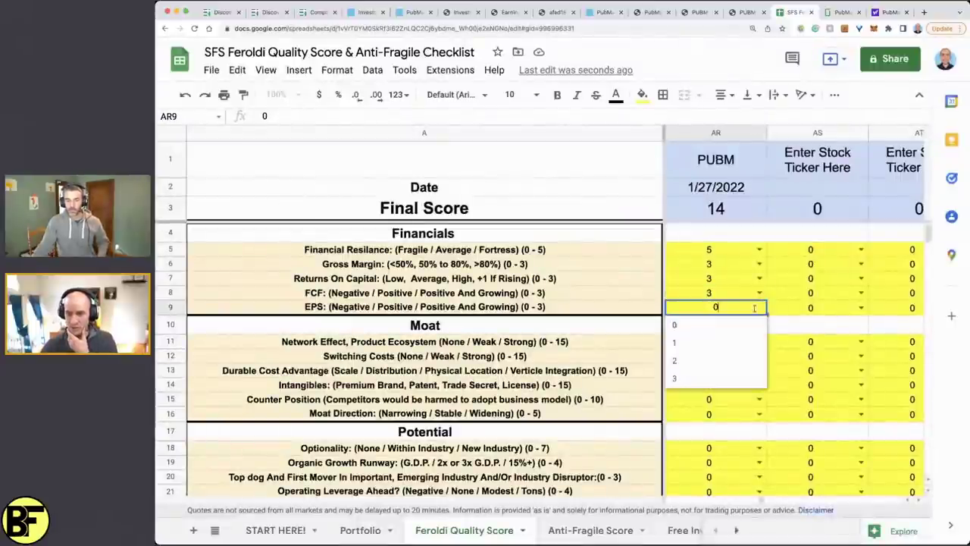
pyautogui.click(722, 378)
# - In the Moat section, score PUBM 10 for switching costs
pyautogui.scroll(-1, 704, 303)
pyautogui.click(729, 294)
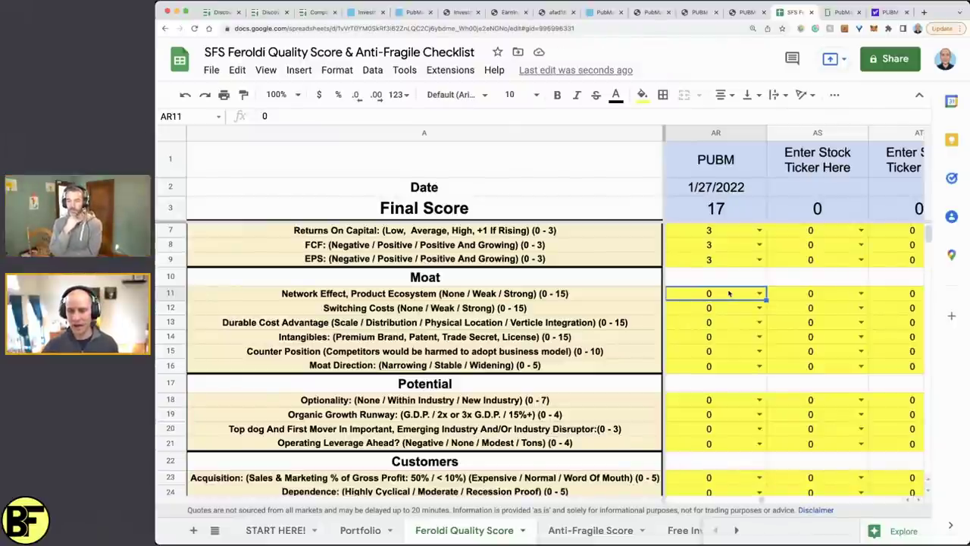
pyautogui.click(759, 308)
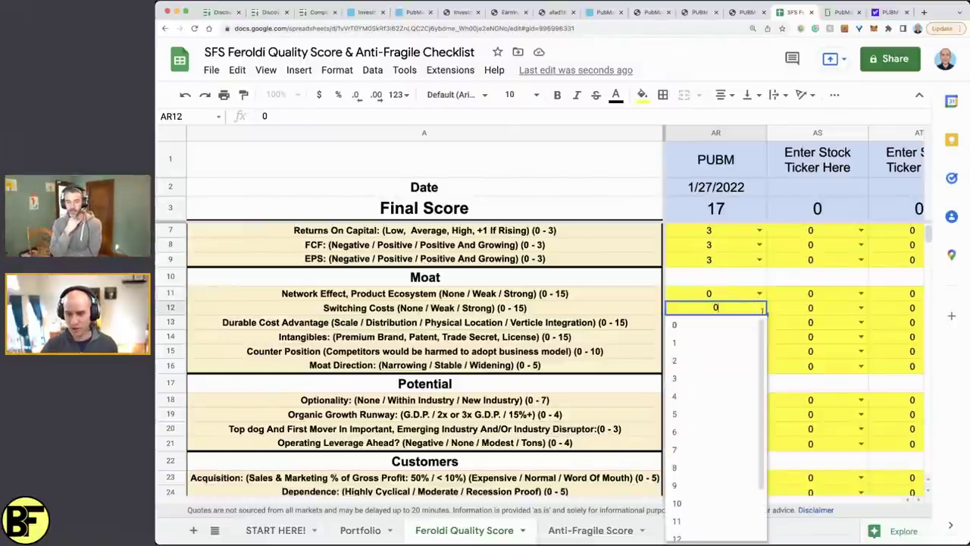
pyautogui.click(739, 504)
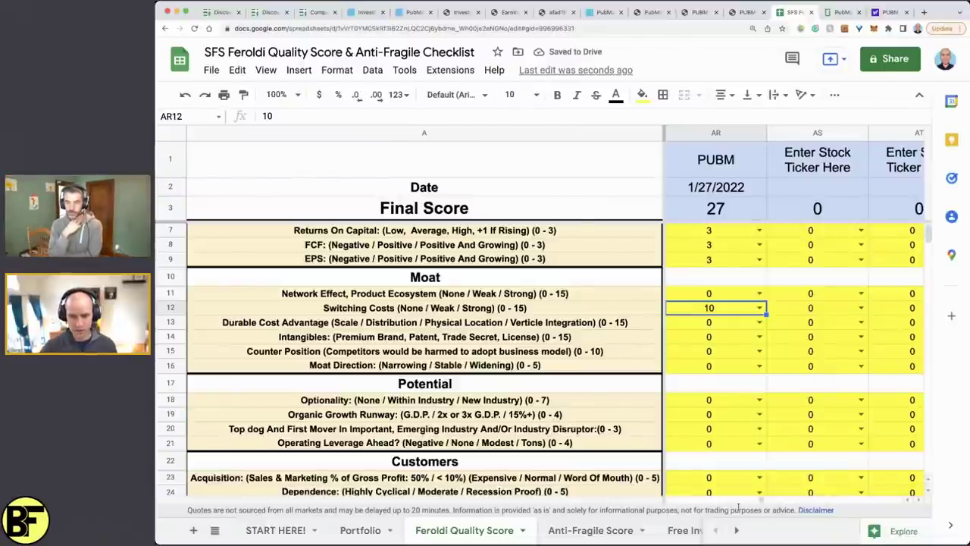
# - Score PUBM 5 for counter position in the Moat section
pyautogui.click(706, 323)
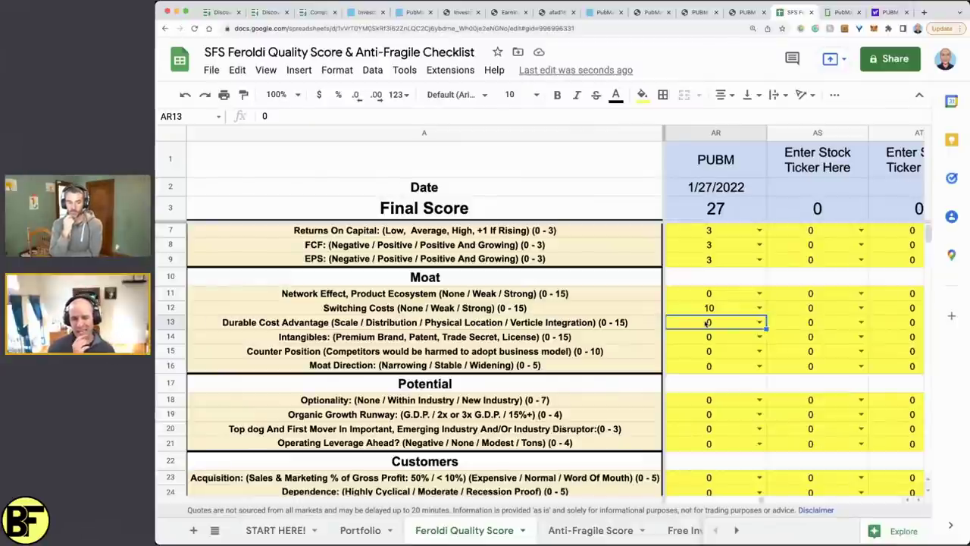
pyautogui.click(760, 351)
pyautogui.click(729, 463)
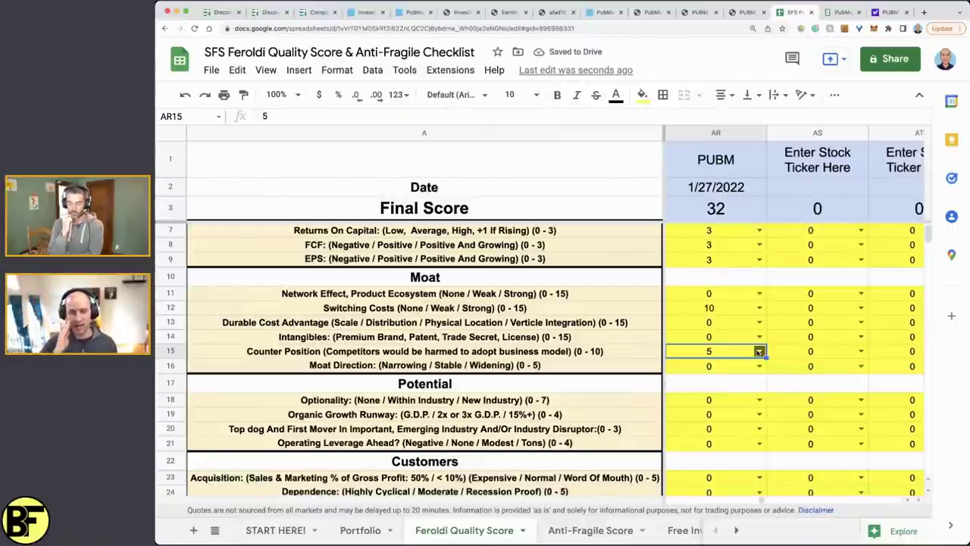
# - Score PUBM 5 for moat direction and revise its switching costs score to 8
pyautogui.click(756, 364)
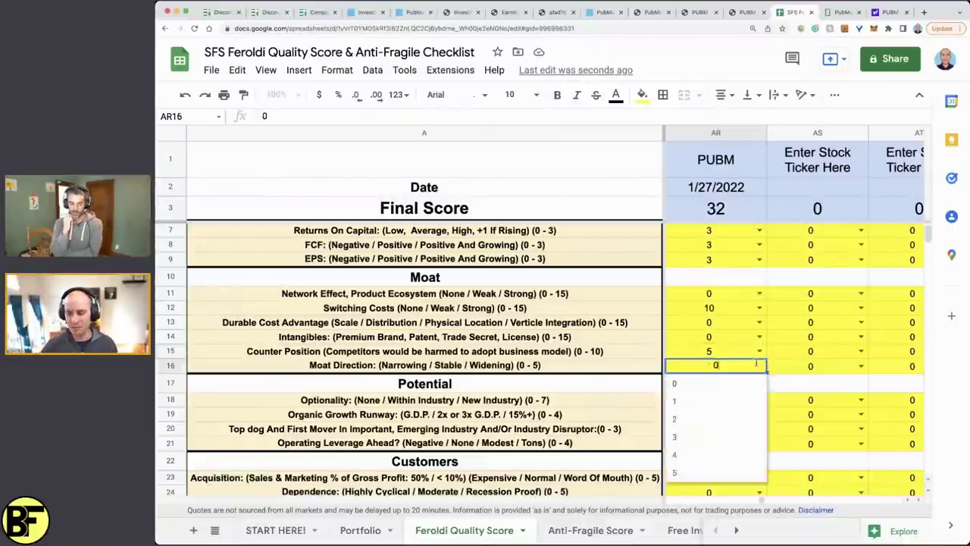
pyautogui.click(727, 470)
pyautogui.click(759, 307)
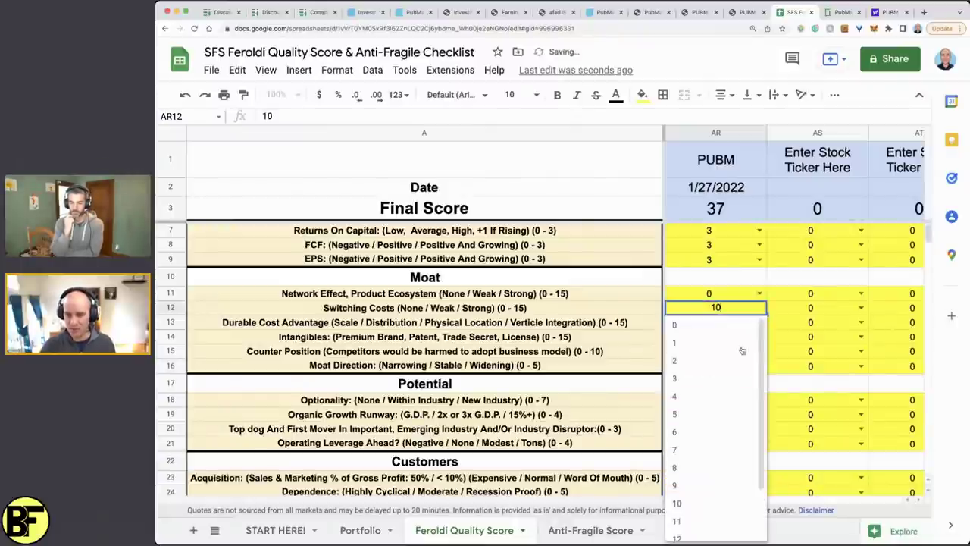
pyautogui.click(717, 466)
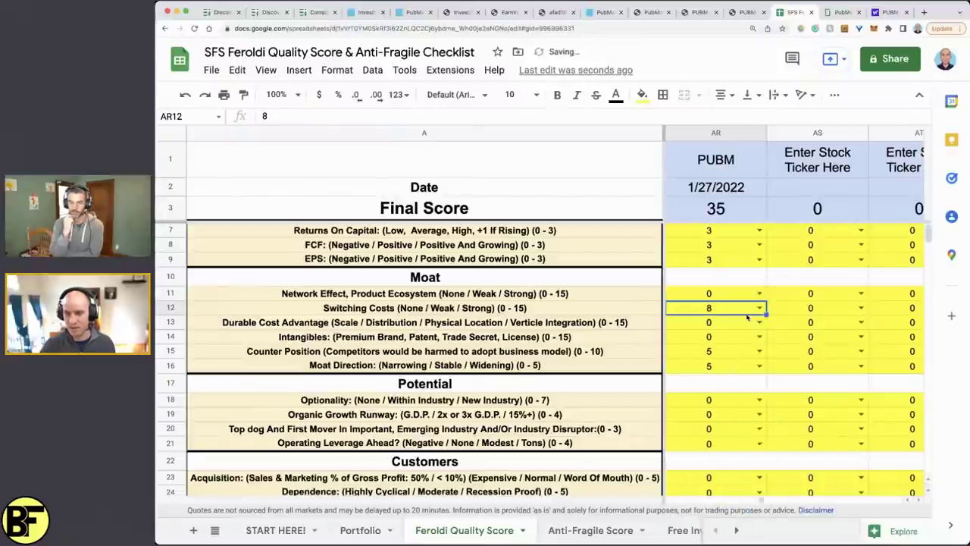
# - In the Potential section, score PUBM 4 for optionality and 4 for organic growth runway
pyautogui.scroll(-2, 735, 333)
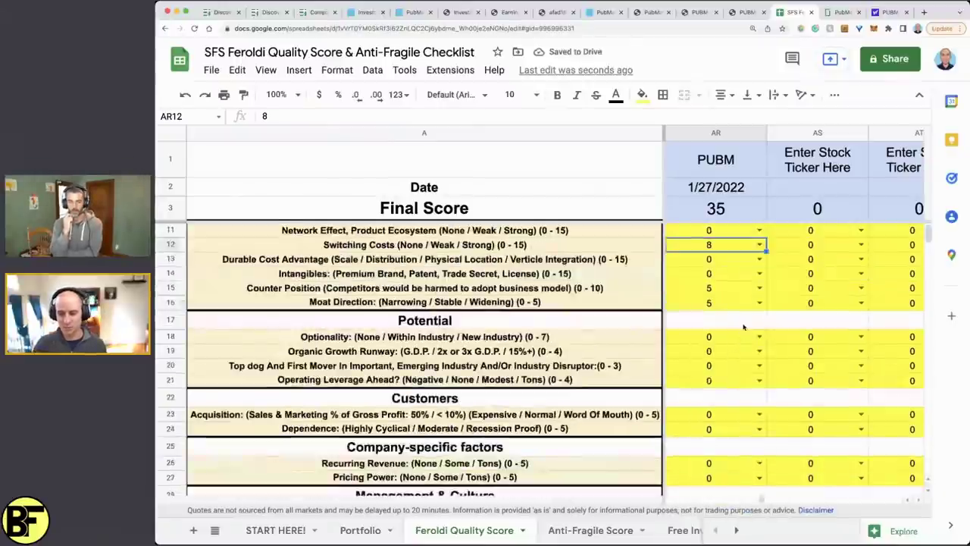
pyautogui.scroll(-1, 741, 326)
pyautogui.scroll(-1, 741, 326)
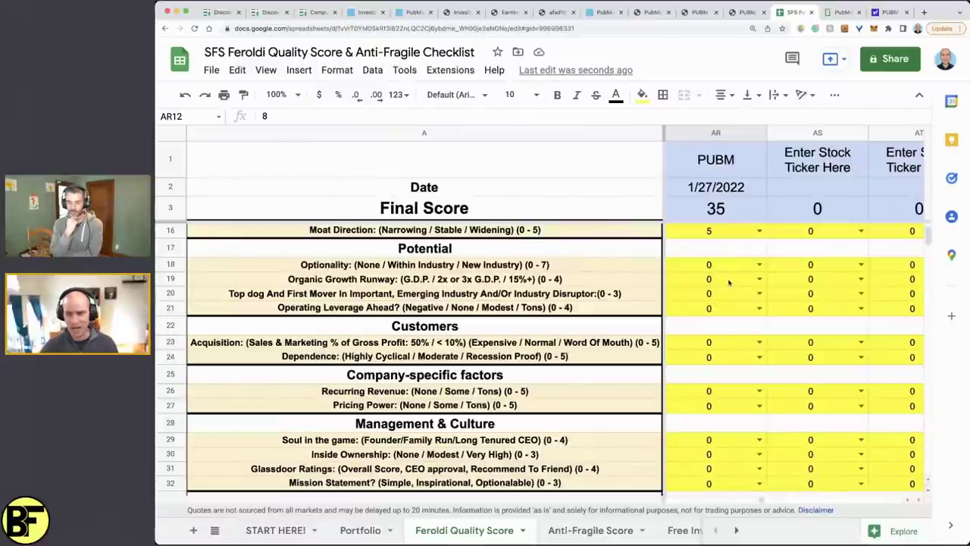
pyautogui.click(758, 265)
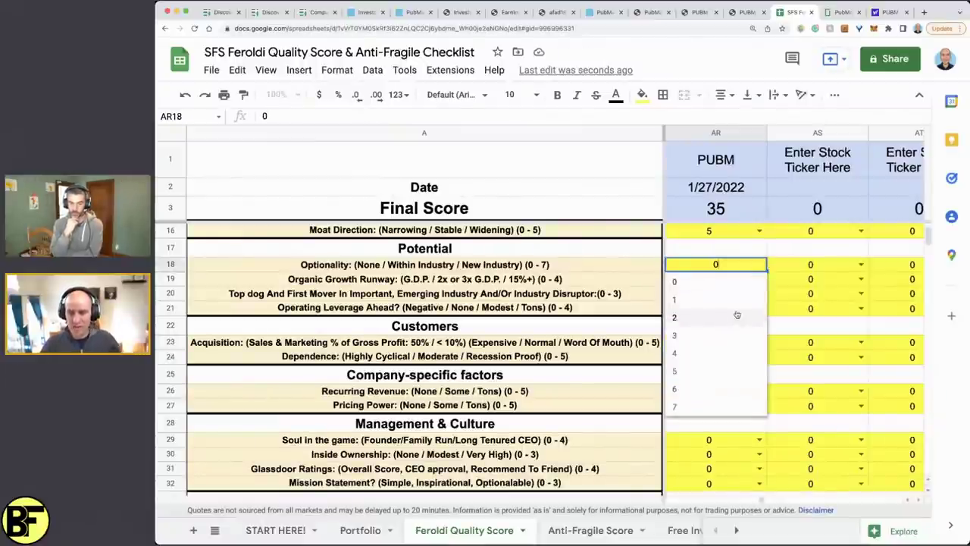
pyautogui.click(736, 354)
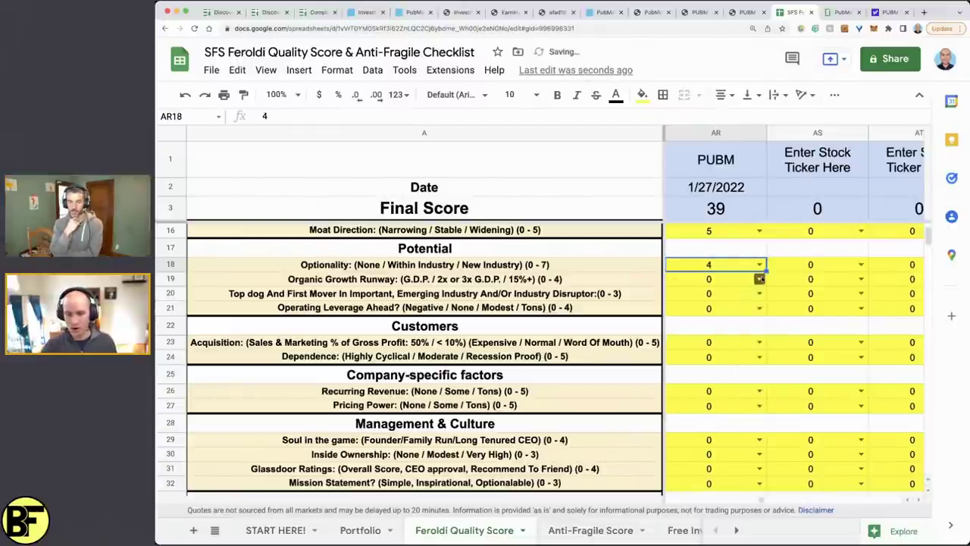
pyautogui.click(758, 279)
pyautogui.click(720, 368)
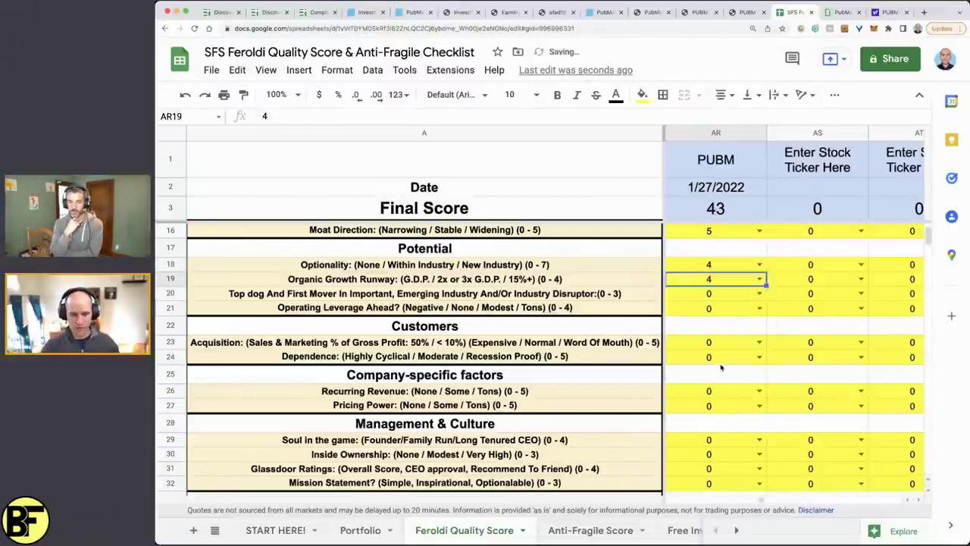
# - Score PUBM 2 for top dog and first mover and 2 for operating leverage ahead
pyautogui.click(759, 293)
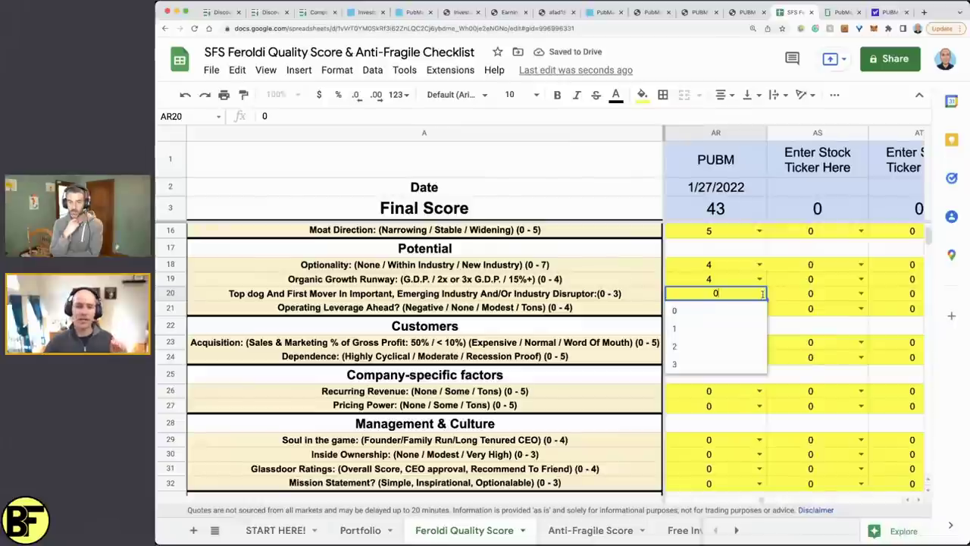
pyautogui.click(752, 346)
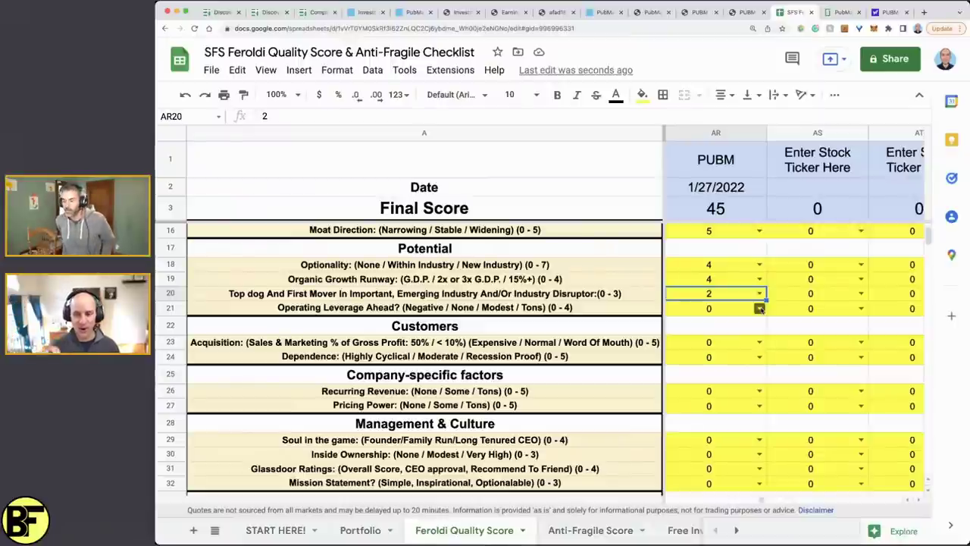
pyautogui.click(759, 308)
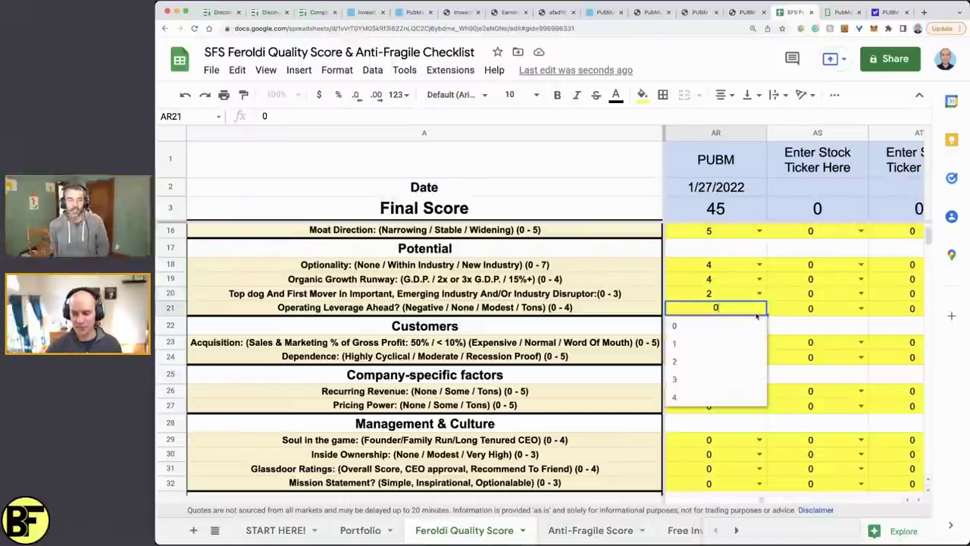
pyautogui.click(741, 355)
# - In the Customers section, score PUBM 2 for acquisition
pyautogui.scroll(-2, 743, 354)
pyautogui.click(745, 279)
pyautogui.click(758, 279)
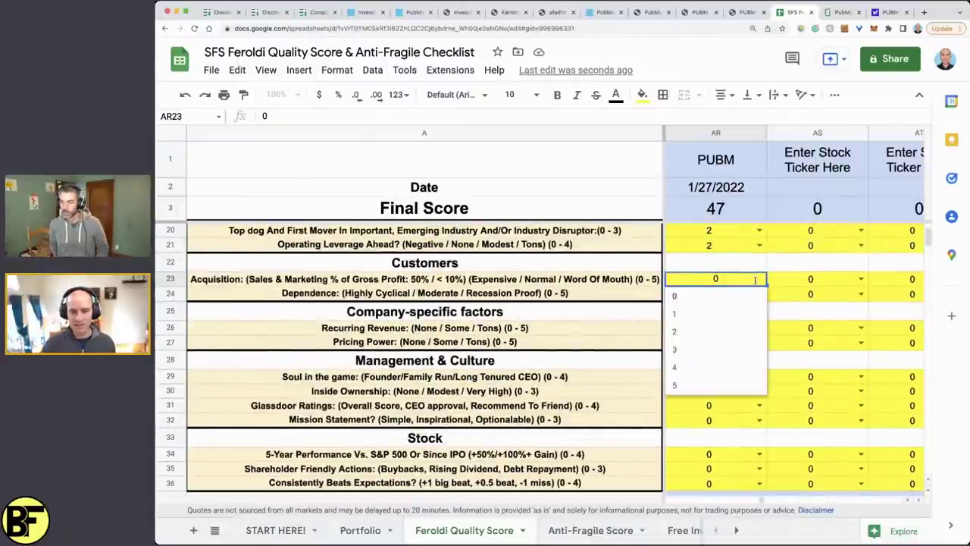
pyautogui.click(743, 335)
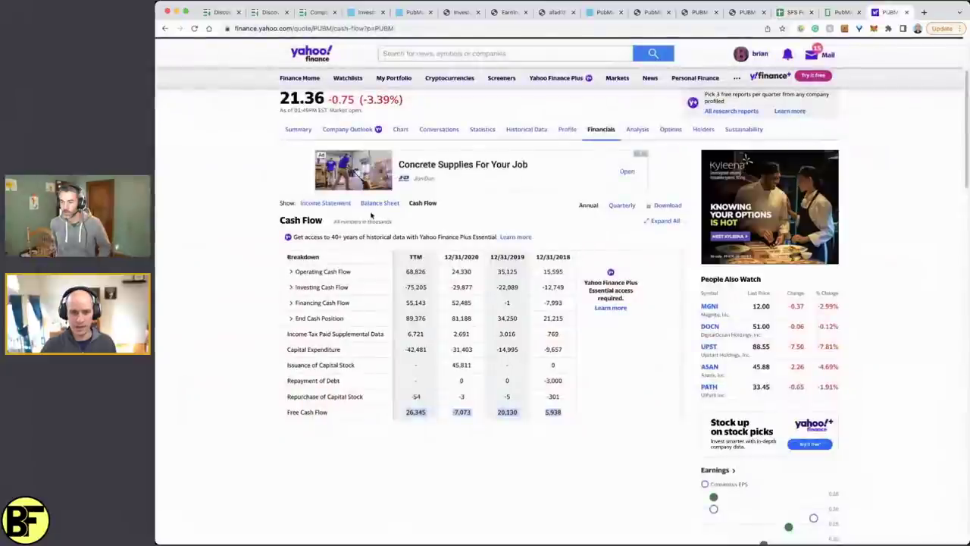
# - Open PubMatic's annual income statement on Yahoo Finance and highlight the total revenue for 12/31/2020
pyautogui.click(309, 200)
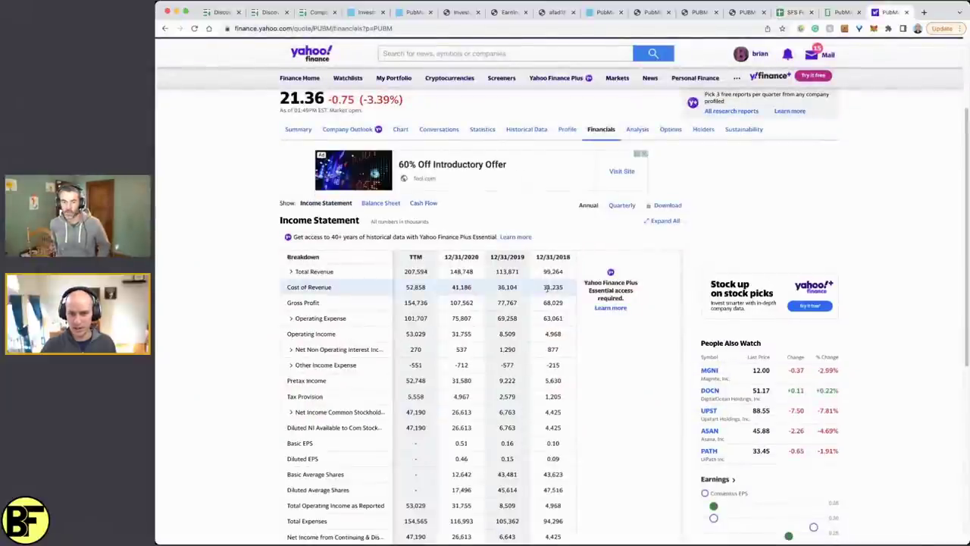
pyautogui.doubleClick(461, 272)
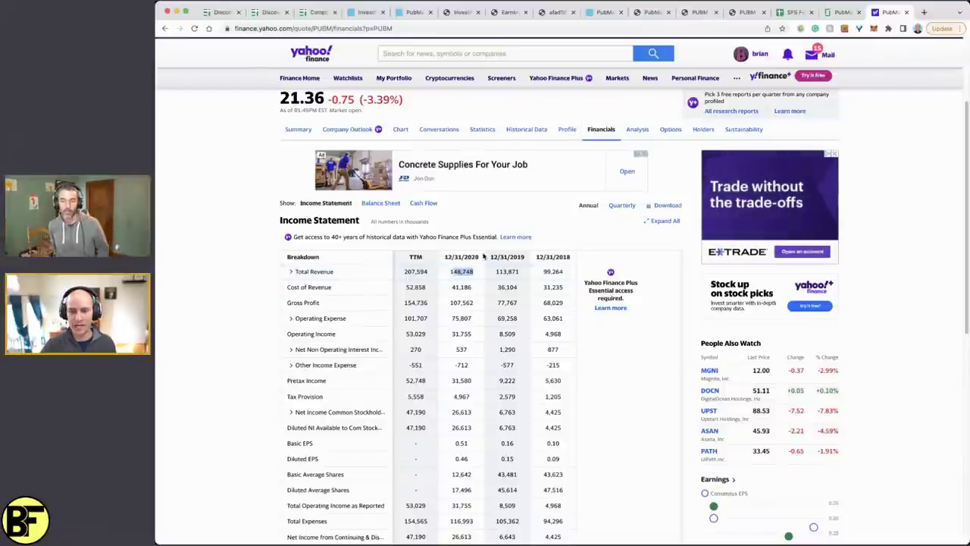
# - Return to the quality score spreadsheet and score PUBM 4 for customer dependence
pyautogui.click(792, 13)
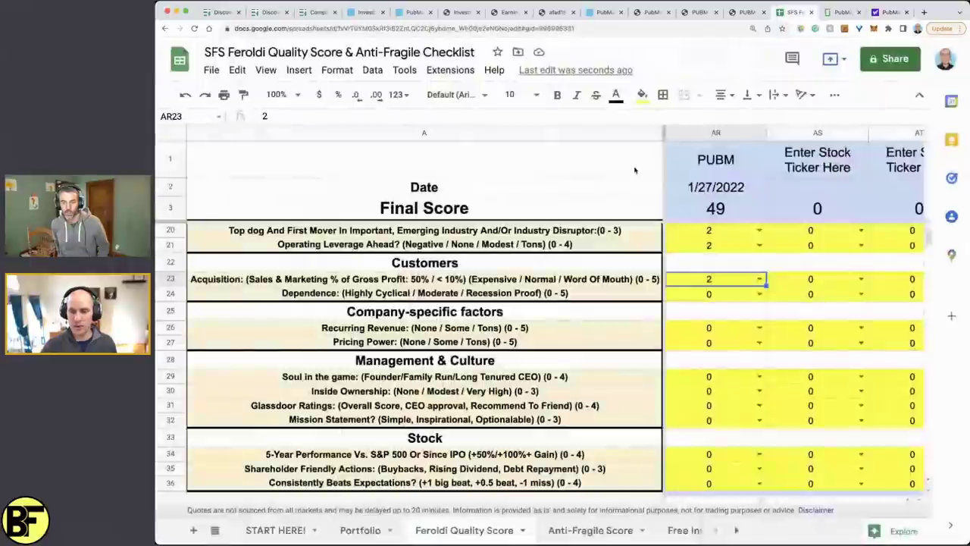
pyautogui.click(759, 295)
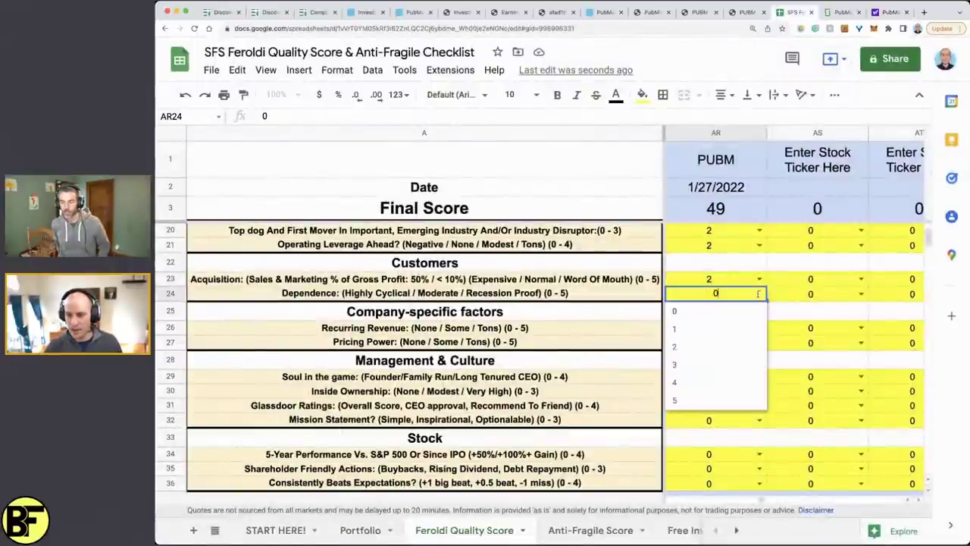
pyautogui.click(737, 381)
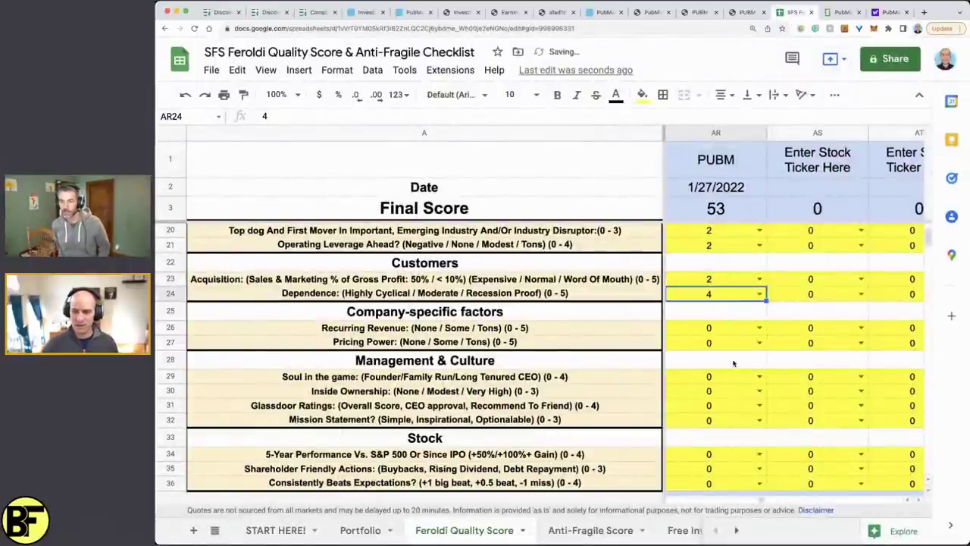
# - Under Company-specific factors, score PUBM 5 for recurring revenue and 4 for pricing power
pyautogui.scroll(-1, 736, 345)
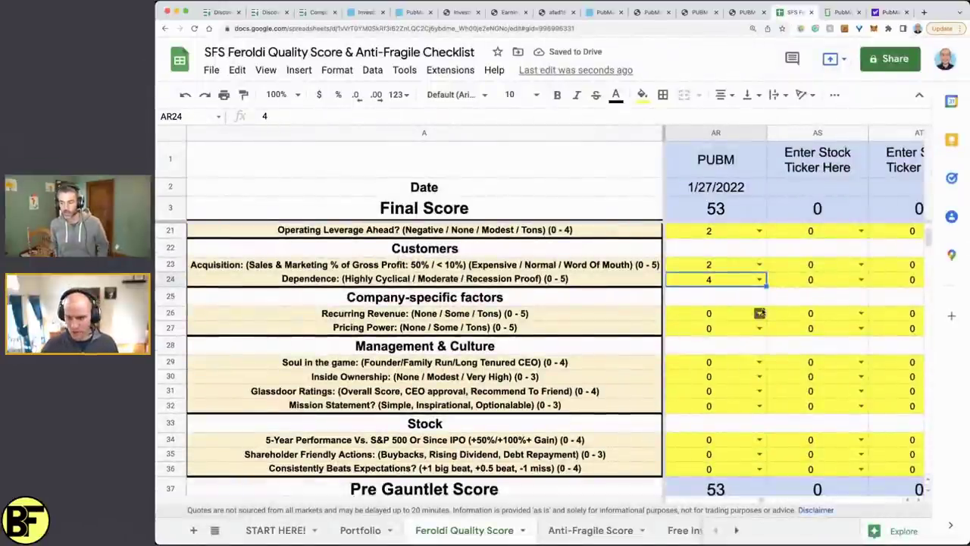
pyautogui.click(760, 313)
pyautogui.click(682, 423)
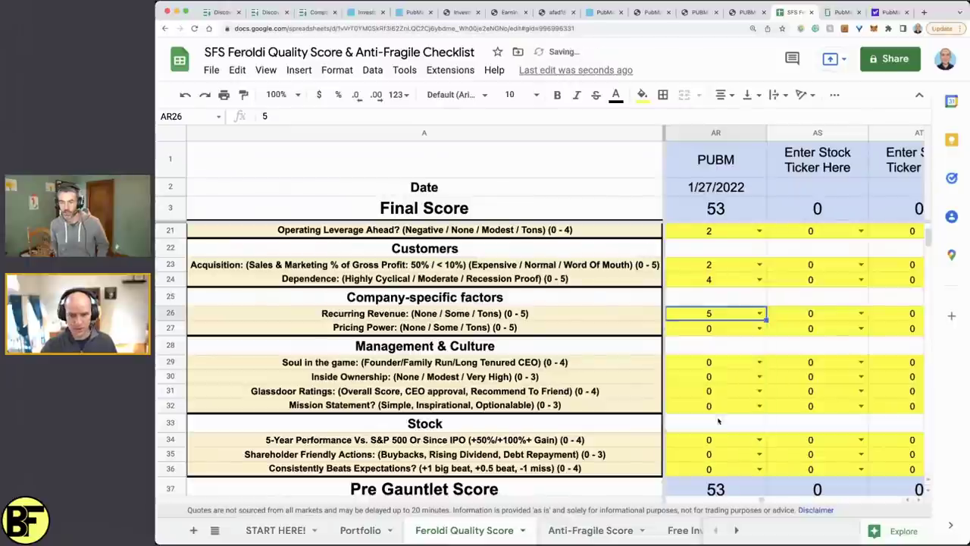
pyautogui.click(760, 330)
pyautogui.click(720, 421)
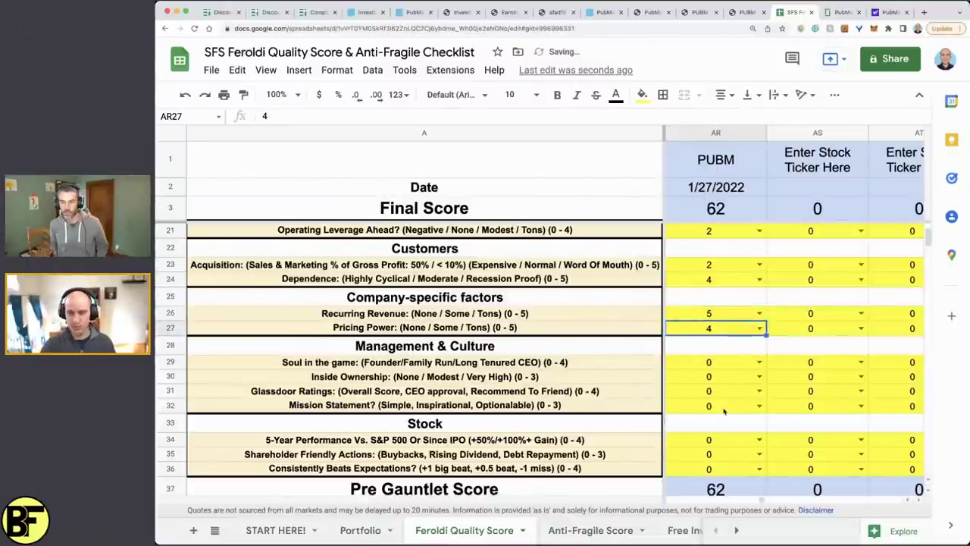
# - Under Management & Culture, score PUBM 4 for soul in the game and 3 for inside ownership
pyautogui.scroll(-2, 720, 421)
pyautogui.click(760, 297)
pyautogui.click(727, 385)
pyautogui.click(760, 312)
pyautogui.click(727, 383)
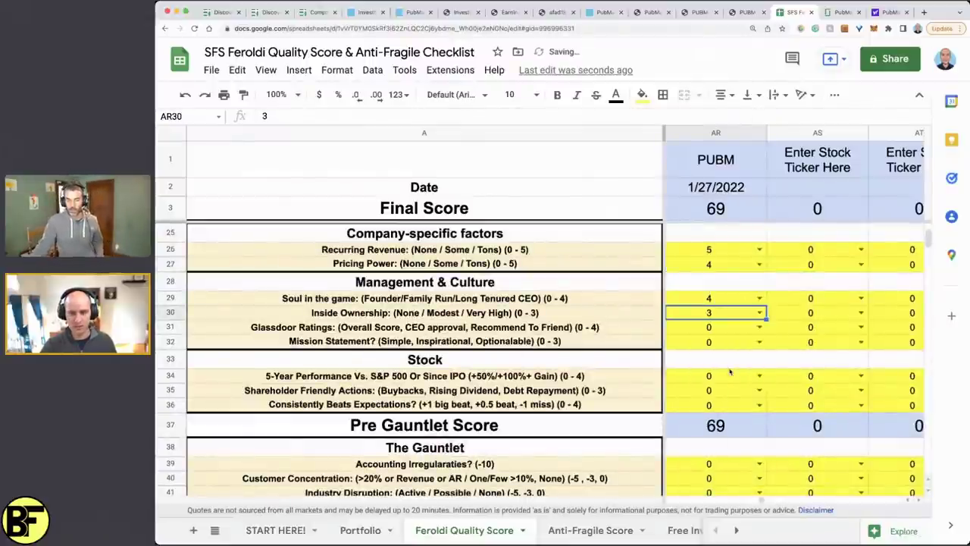
# - Score PUBM 4 for Glassdoor ratings and 3 for mission statement
pyautogui.click(759, 327)
pyautogui.click(720, 421)
pyautogui.click(759, 342)
pyautogui.click(727, 410)
# - In the Stock section, score PUBM 3 for consistently beating expectations
pyautogui.scroll(-2, 761, 333)
pyautogui.click(724, 332)
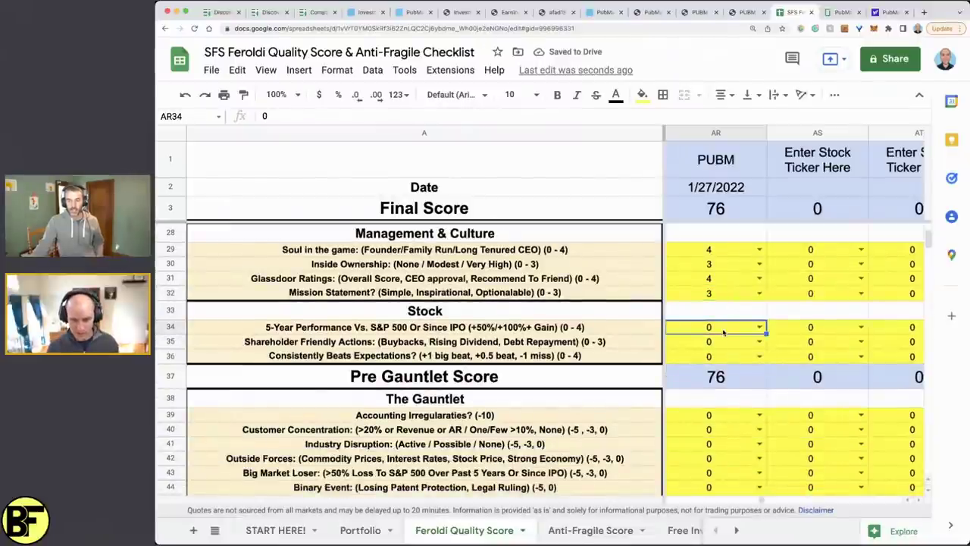
pyautogui.press('Down')
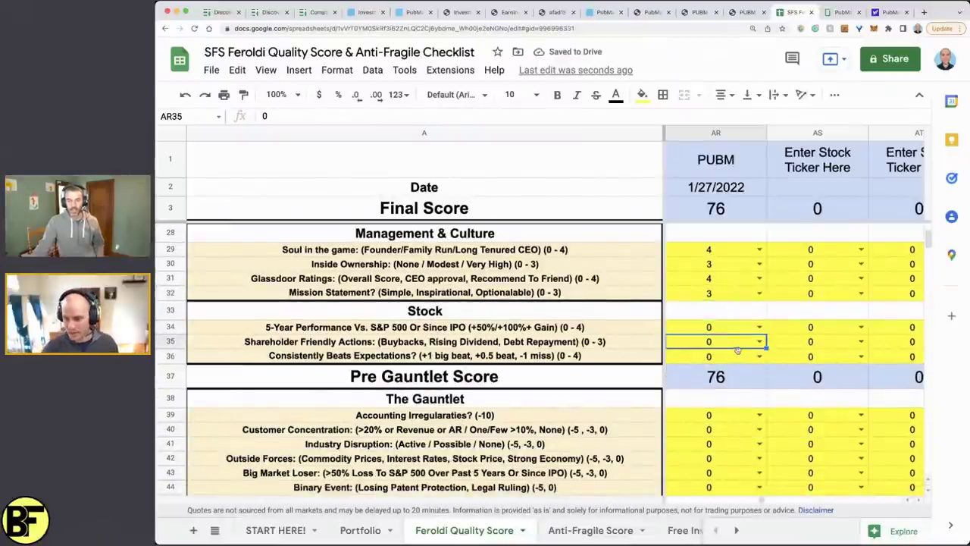
pyautogui.click(758, 355)
pyautogui.click(744, 427)
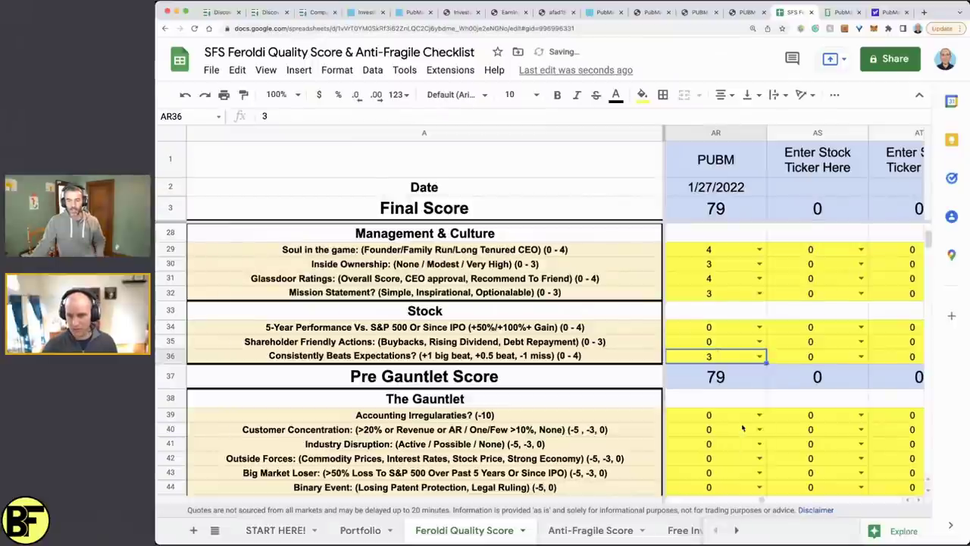
# - In The Gauntlet section, score PUBM -3 for customer concentration
pyautogui.press('Down')
pyautogui.scroll(-2, 787, 328)
pyautogui.scroll(-2, 787, 328)
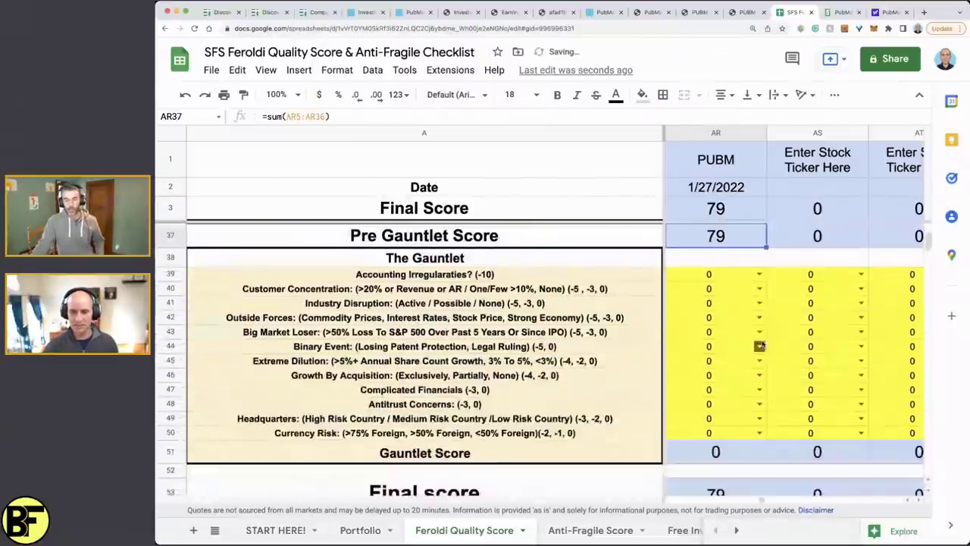
pyautogui.click(726, 276)
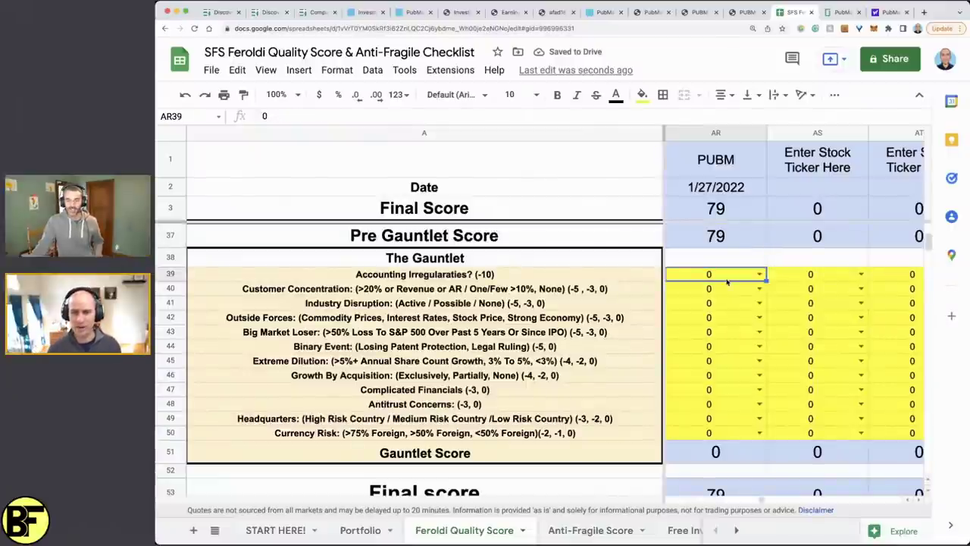
pyautogui.press('Down')
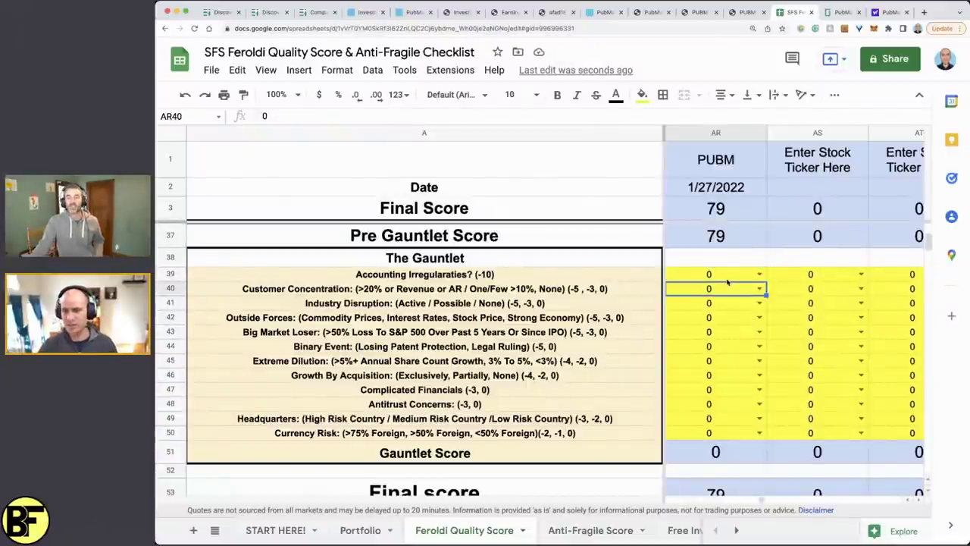
pyautogui.click(759, 288)
pyautogui.click(719, 324)
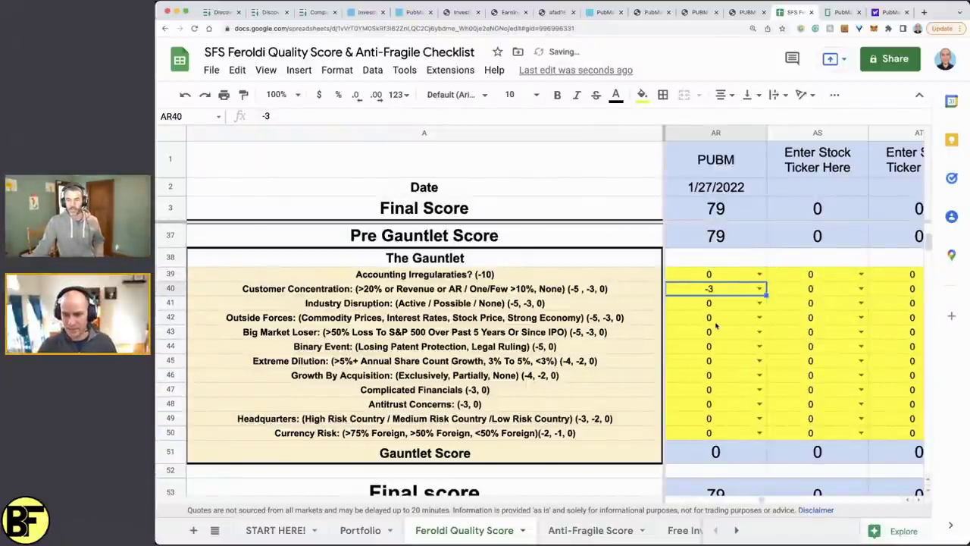
# - Review PUBM's remaining Gauntlet factors from industry disruption through headquarters, leaving their scores as they are
pyautogui.press('Down')
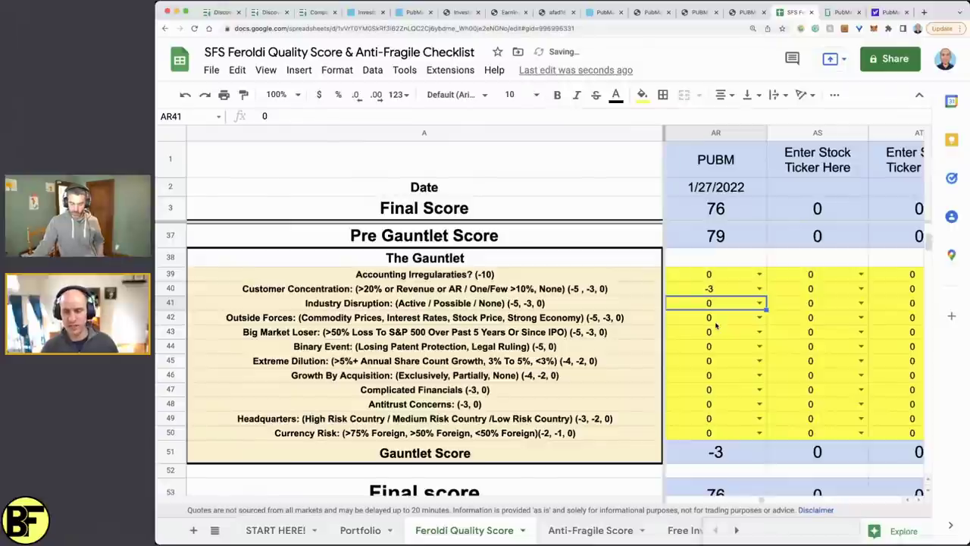
pyautogui.press('Down')
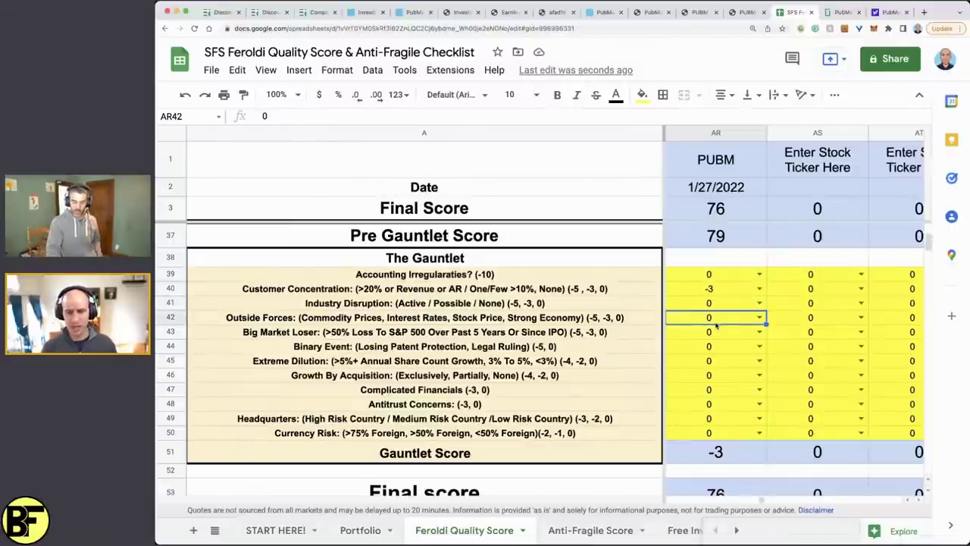
pyautogui.press('Down')
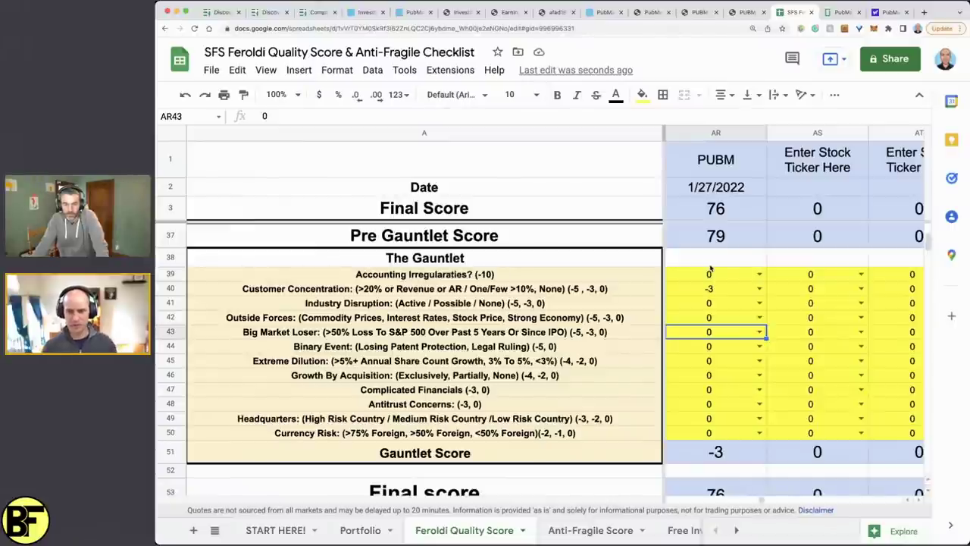
pyautogui.press('Down')
pyautogui.click(715, 334)
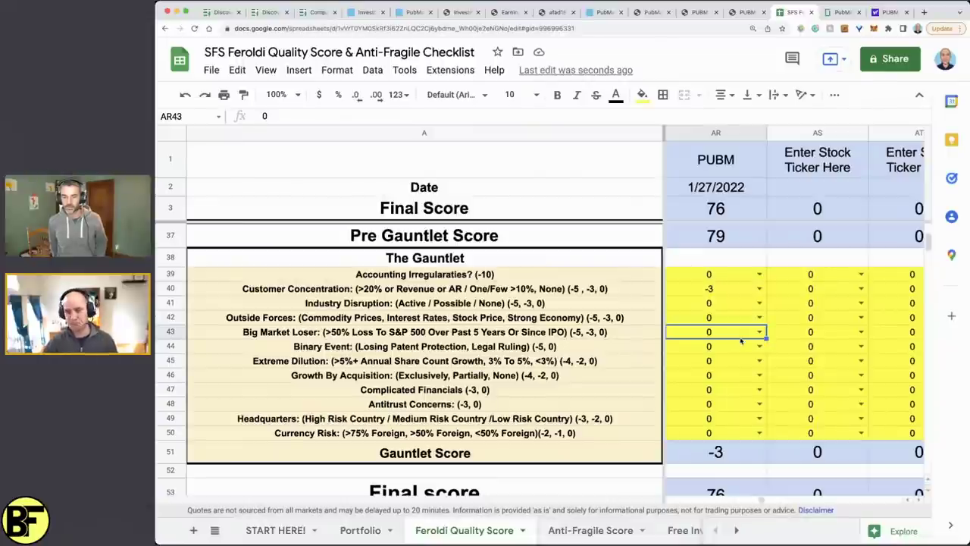
pyautogui.press('Down')
pyautogui.press('Down')
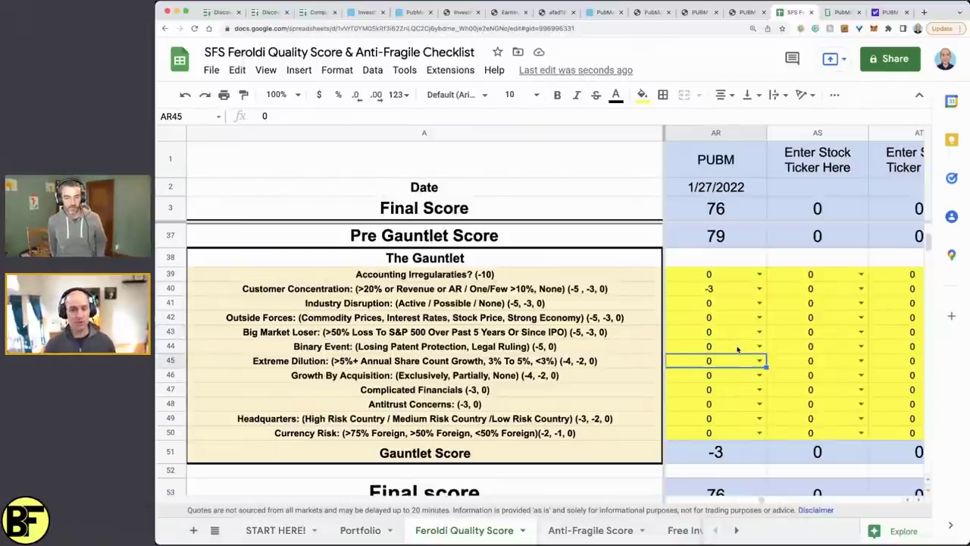
pyautogui.press('Down')
pyautogui.press('Down')
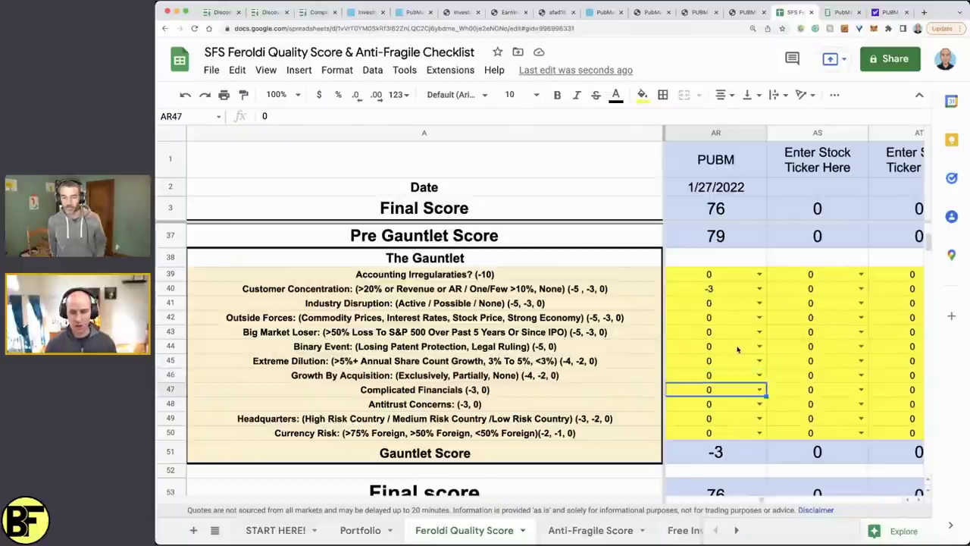
pyautogui.press('Down')
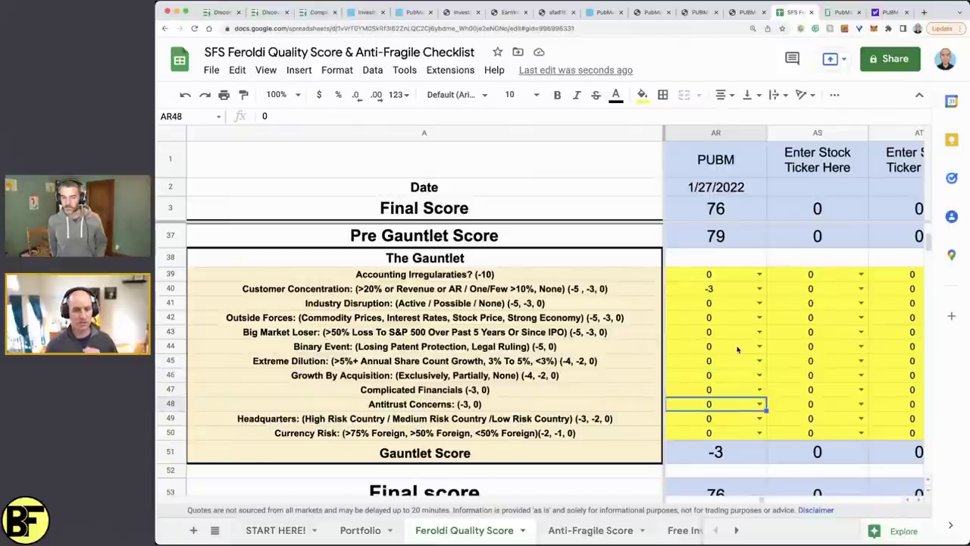
pyautogui.press('Down')
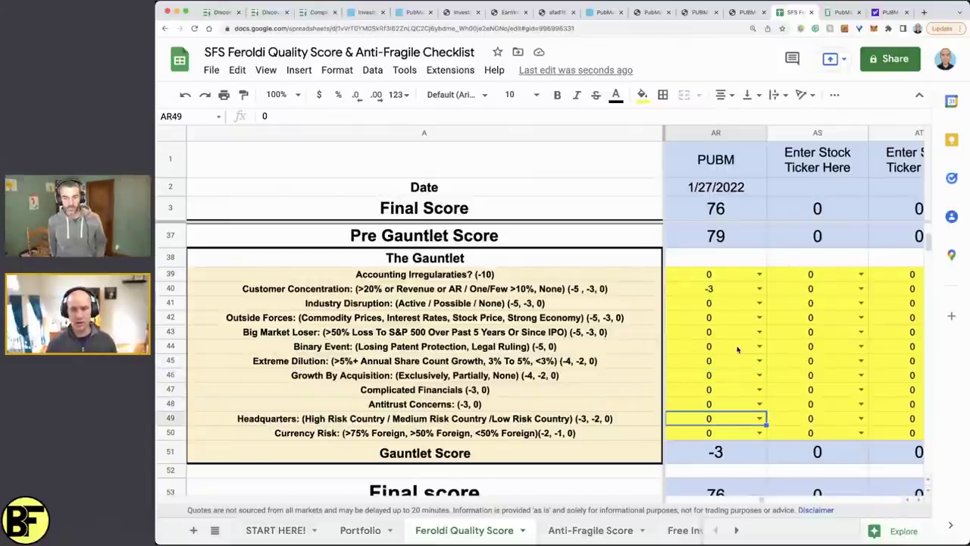
# - Switch to Yahoo Finance and examine PubMatic's company profile for the headquarters location and business description
pyautogui.click(890, 12)
pyautogui.click(546, 129)
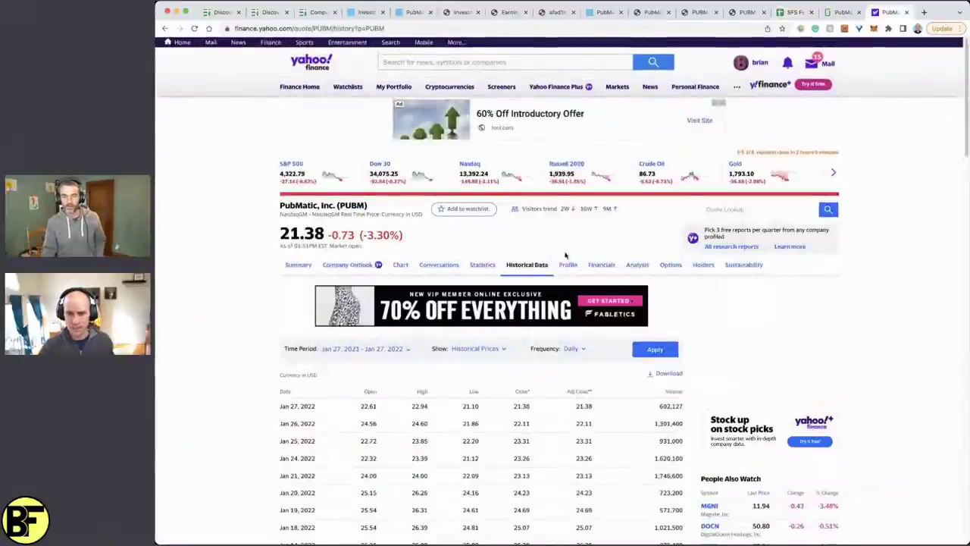
pyautogui.click(568, 265)
pyautogui.moveTo(351, 341); pyautogui.dragTo(277, 314)
pyautogui.scroll(-3, 366, 337)
pyautogui.scroll(-4, 366, 338)
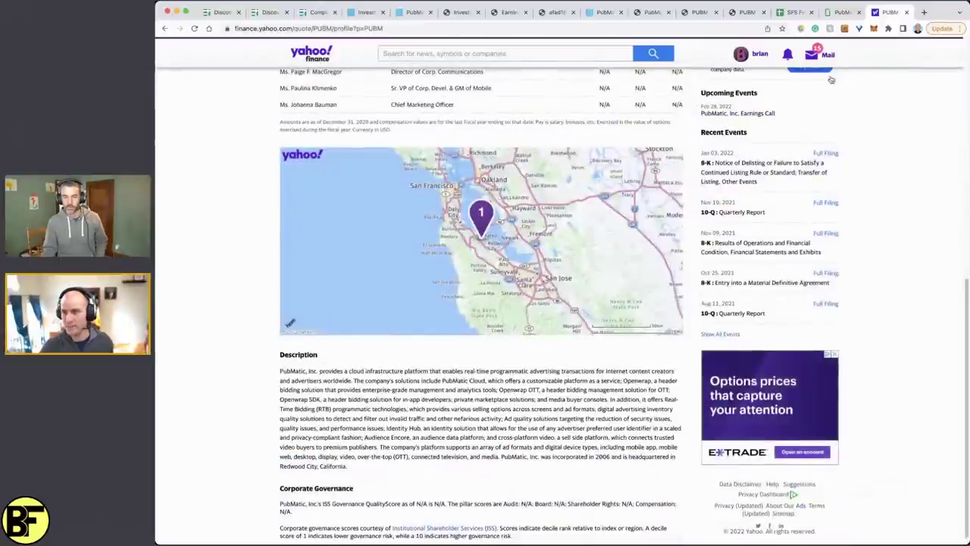
# - Return to the Feroldi Quality Score sheet and review PUBM's currency risk row, final score and upper sections
pyautogui.click(792, 12)
pyautogui.press('Down')
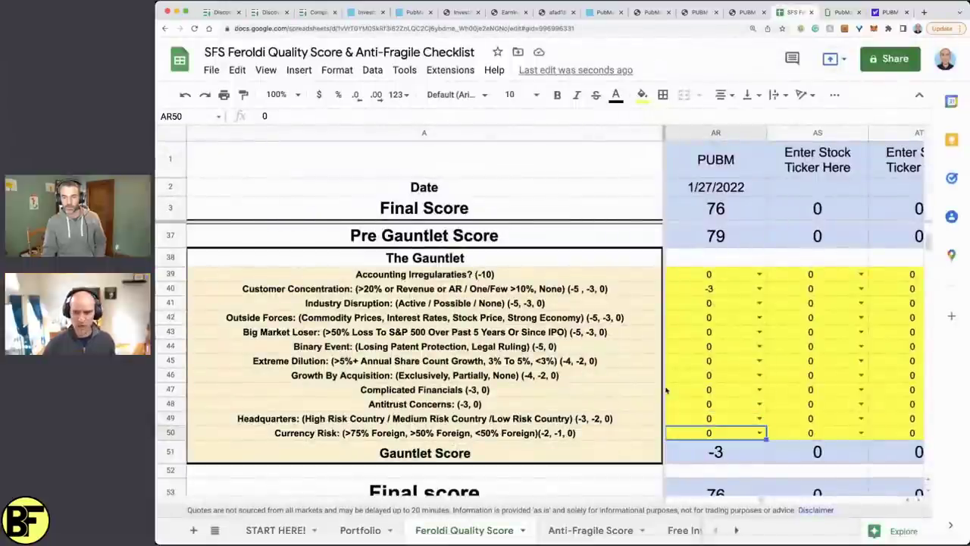
pyautogui.scroll(-1, 719, 449)
pyautogui.click(719, 458)
pyautogui.scroll(10, 719, 424)
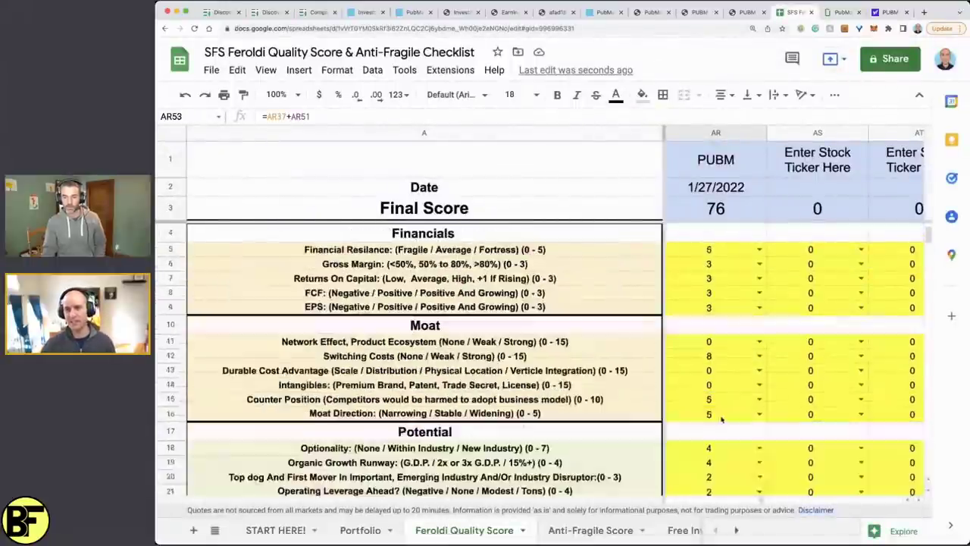
# - On the Anti-Fragile Score sheet, enter 1/27/2022 as the date for PUBM
pyautogui.click(612, 529)
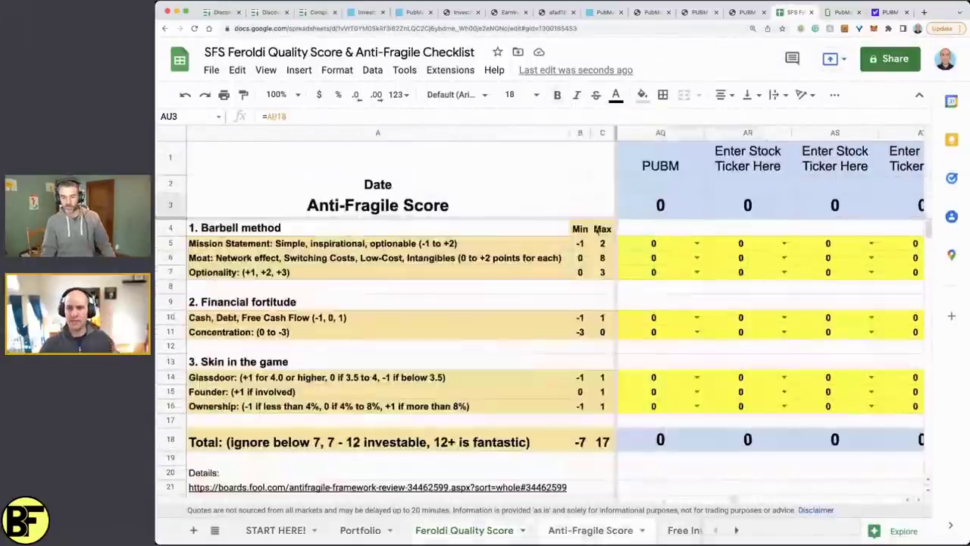
pyautogui.click(676, 193)
pyautogui.write('1/27/2022')
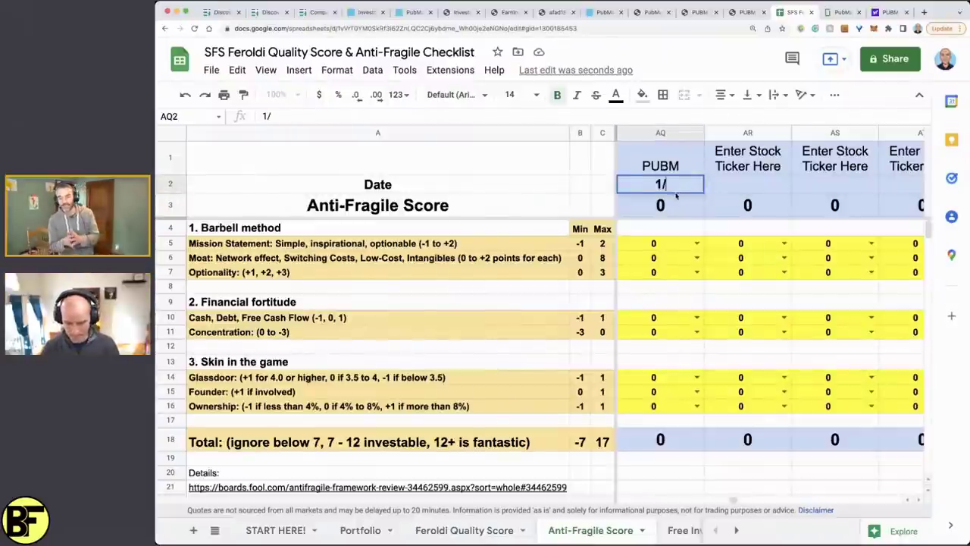
pyautogui.press('Return')
# - Under Barbell method, score PUBM 2 for mission statement and 5 for moat
pyautogui.press('Down')
pyautogui.press('Down')
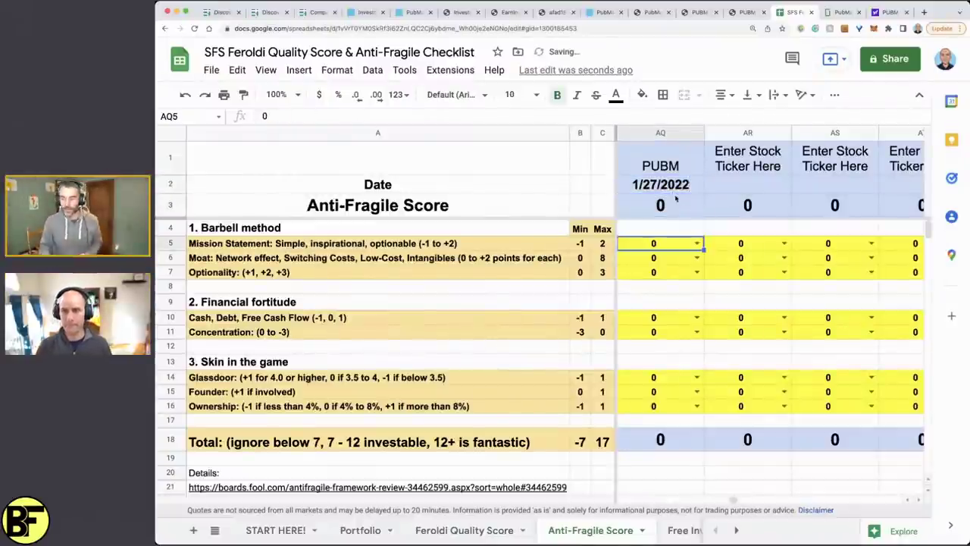
pyautogui.click(696, 244)
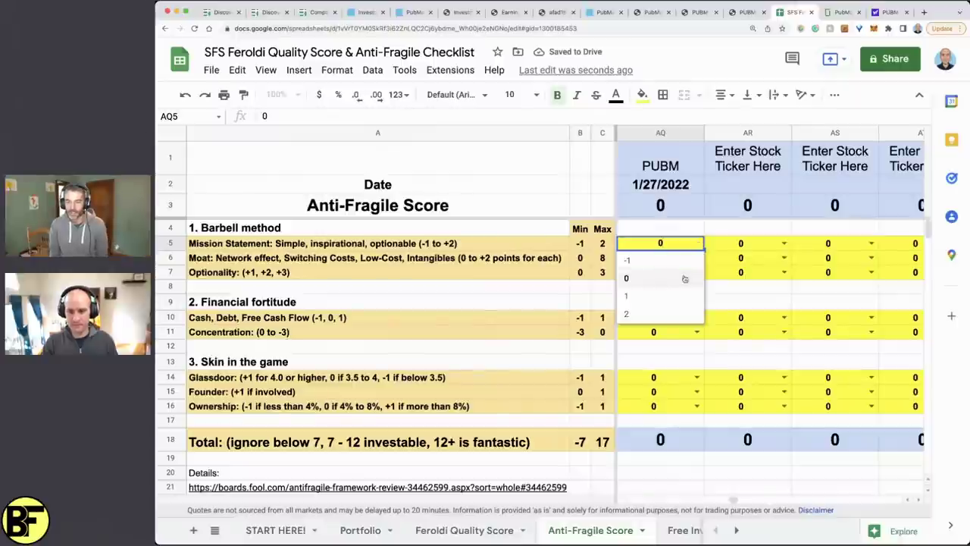
pyautogui.click(671, 313)
pyautogui.click(692, 258)
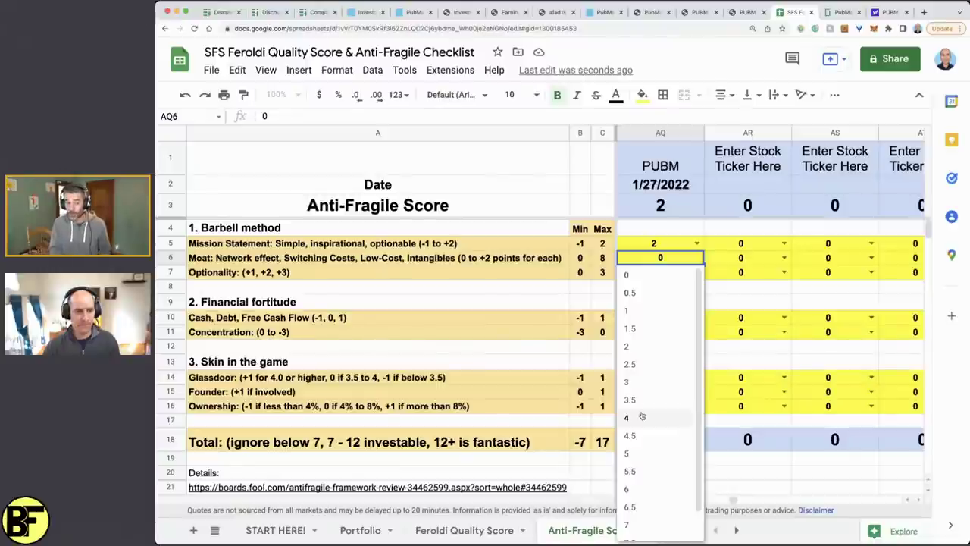
pyautogui.click(653, 453)
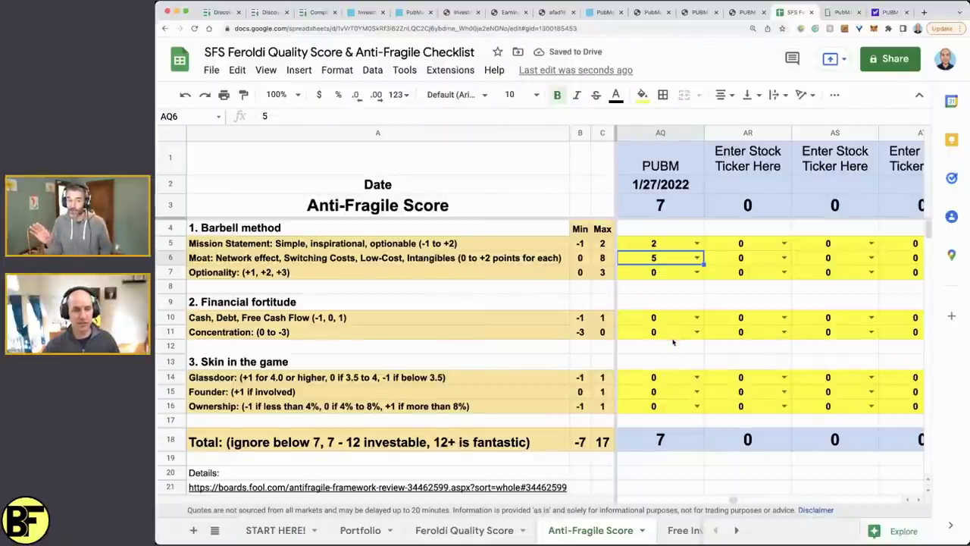
# - Copy PUBM's moat cell with its half-point choices into the optionality cell and set optionality to 2.5
pyautogui.click(684, 274)
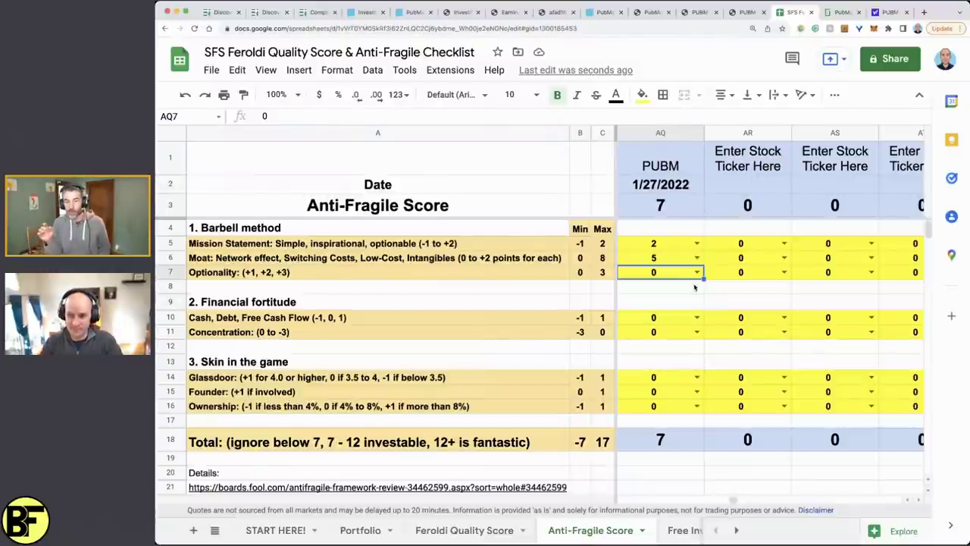
pyautogui.click(695, 272)
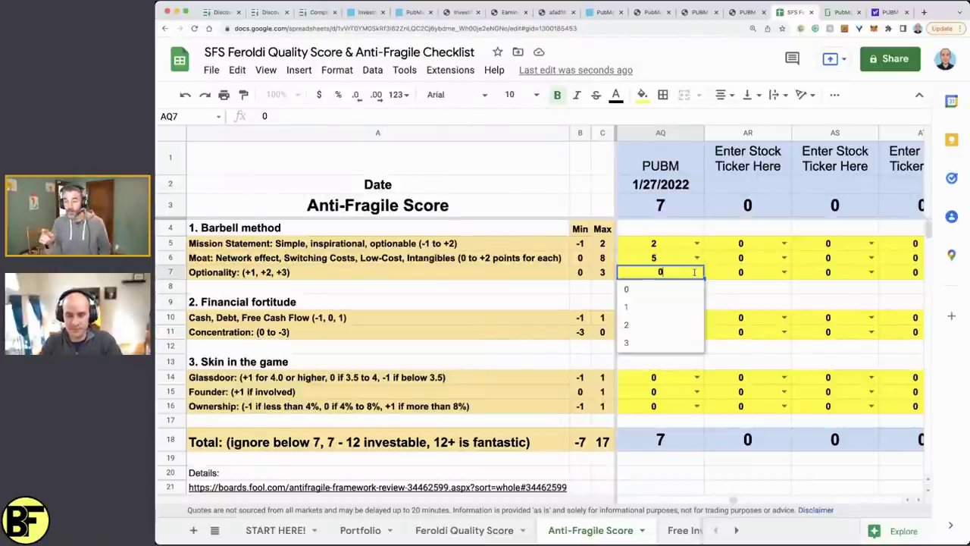
pyautogui.click(669, 262)
pyautogui.hotkey('ctrl', 'c')
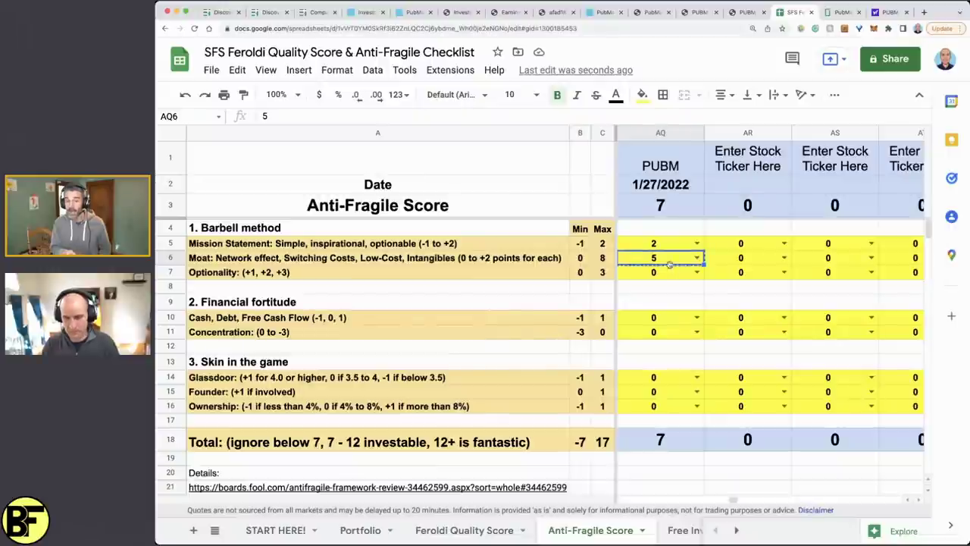
pyautogui.click(670, 267)
pyautogui.hotkey('ctrl', 'v')
pyautogui.doubleClick(671, 268)
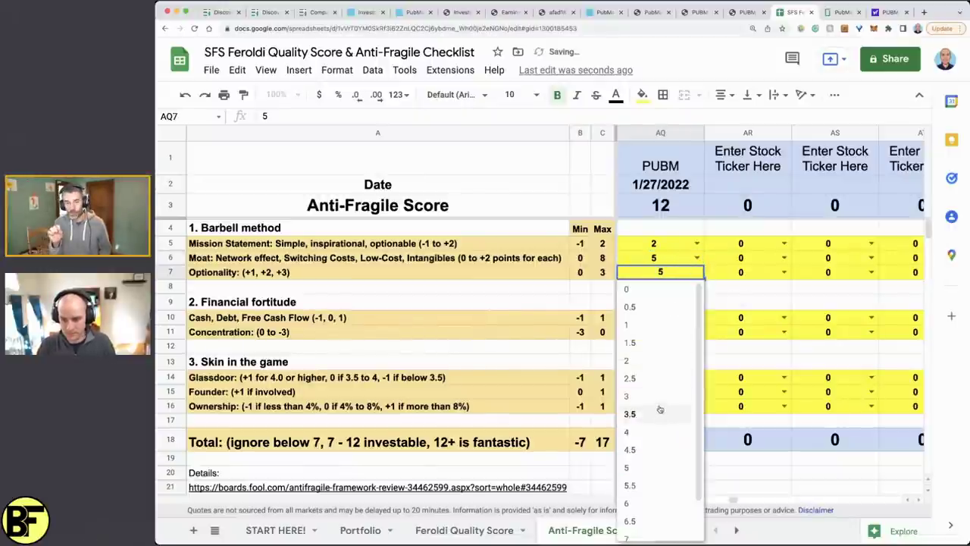
pyautogui.click(652, 377)
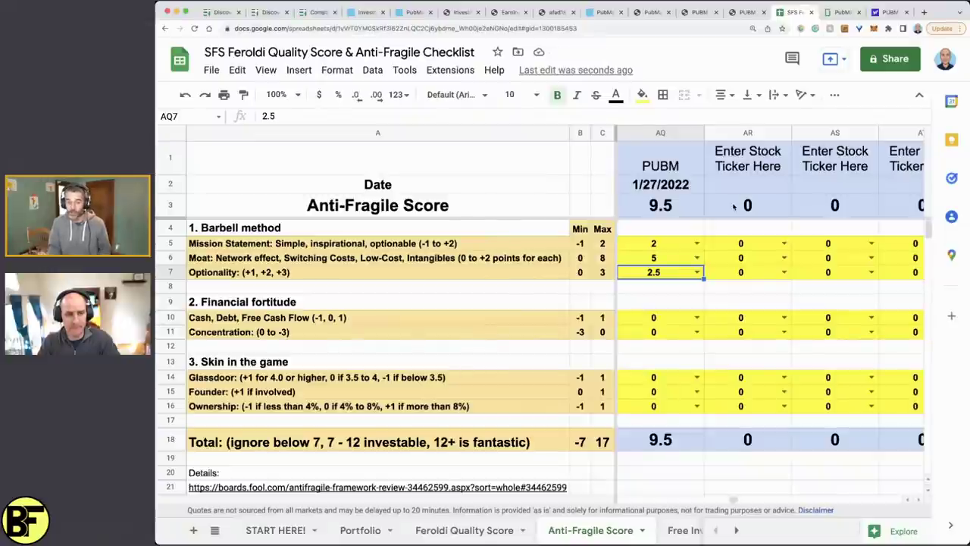
# - Under Financial fortitude, score PUBM 1 for cash, debt and free cash flow and -2 for concentration
pyautogui.click(688, 320)
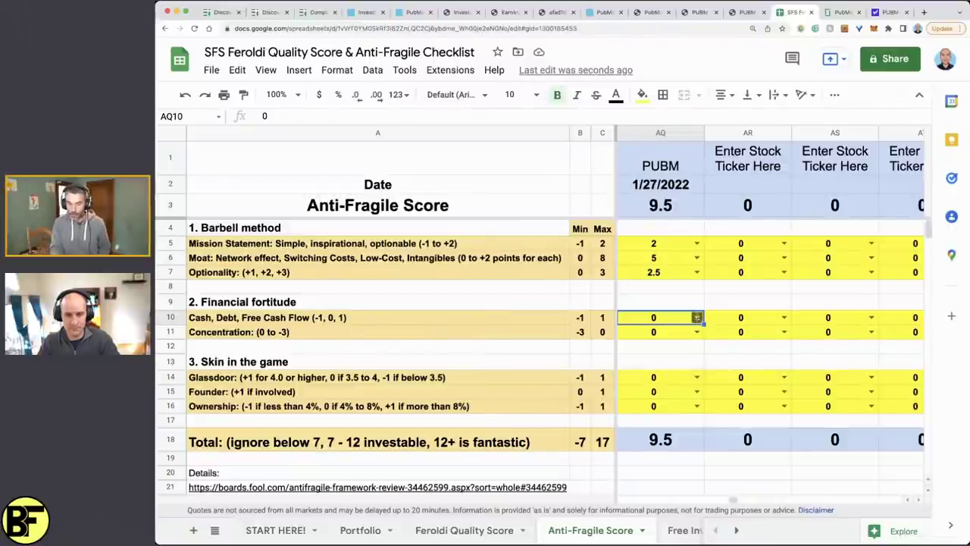
pyautogui.click(696, 319)
pyautogui.click(681, 402)
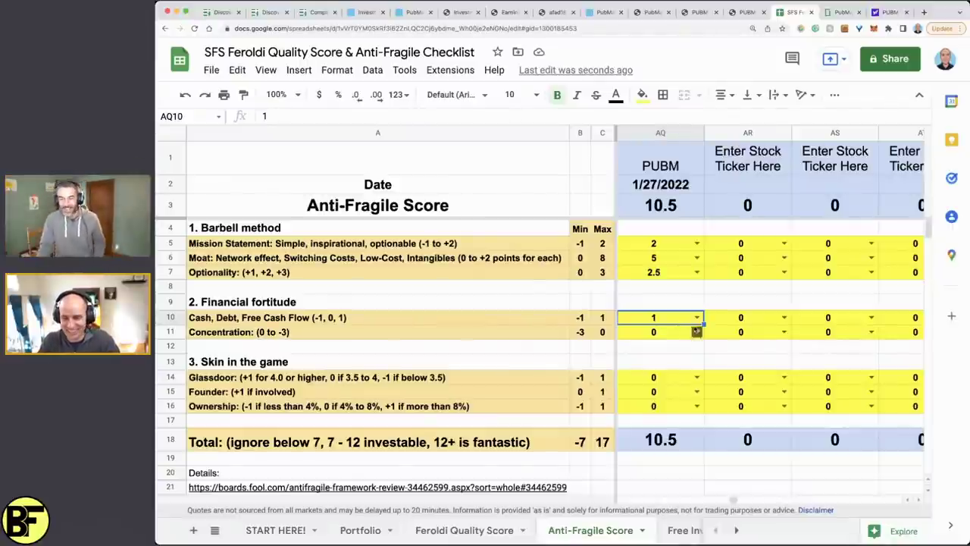
pyautogui.click(698, 331)
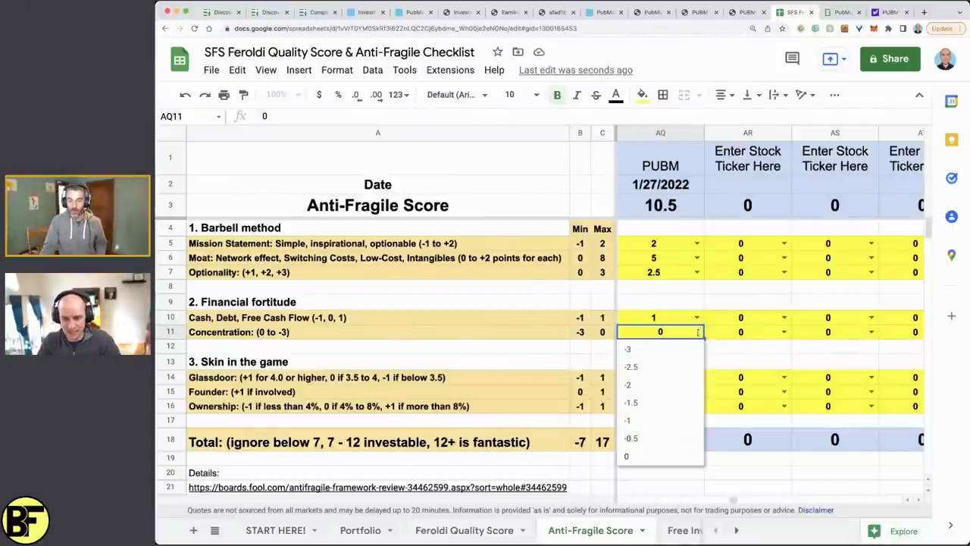
pyautogui.click(683, 386)
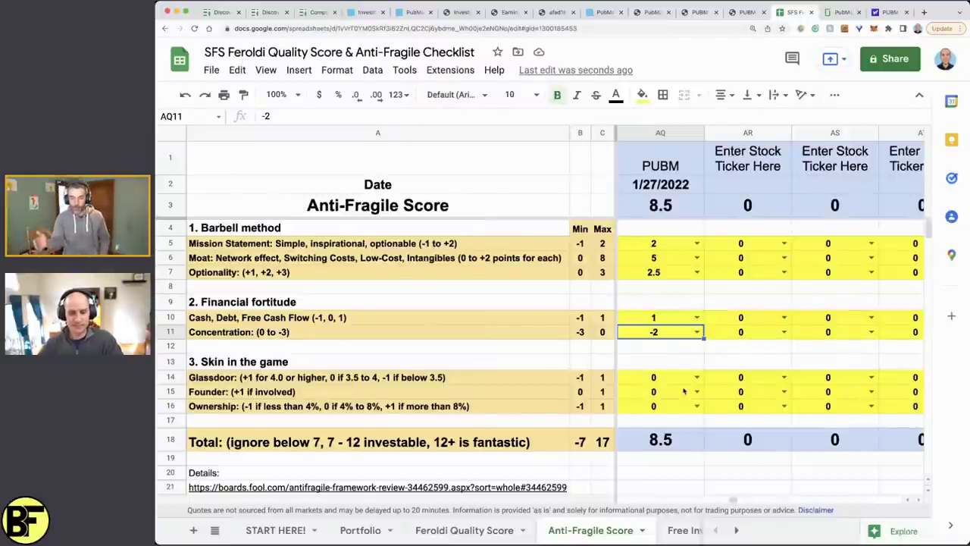
# - Under Skin in the game, score PUBM 1 each for Glassdoor, founder and ownership, and select the total
pyautogui.click(679, 378)
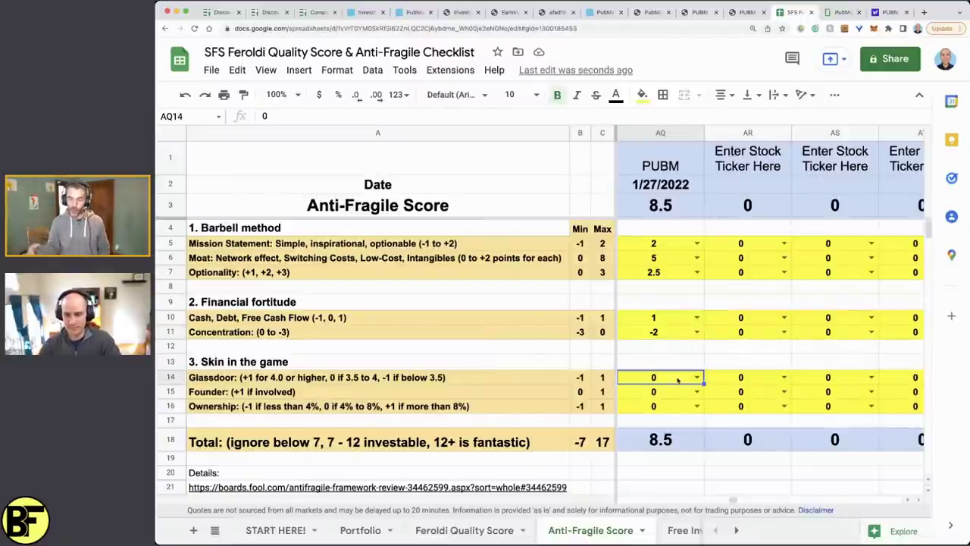
pyautogui.click(696, 377)
pyautogui.click(674, 464)
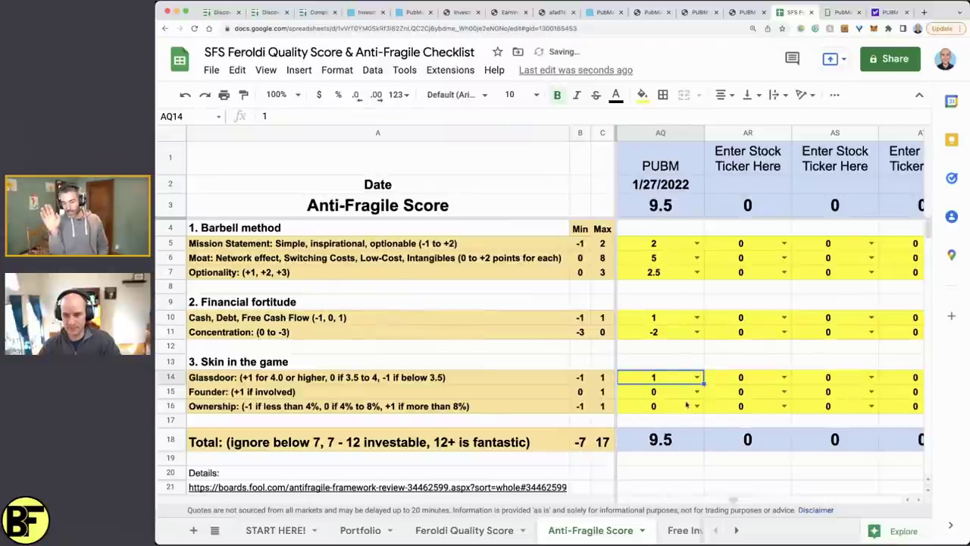
pyautogui.click(694, 393)
pyautogui.click(657, 426)
pyautogui.click(696, 406)
pyautogui.click(673, 475)
pyautogui.click(674, 444)
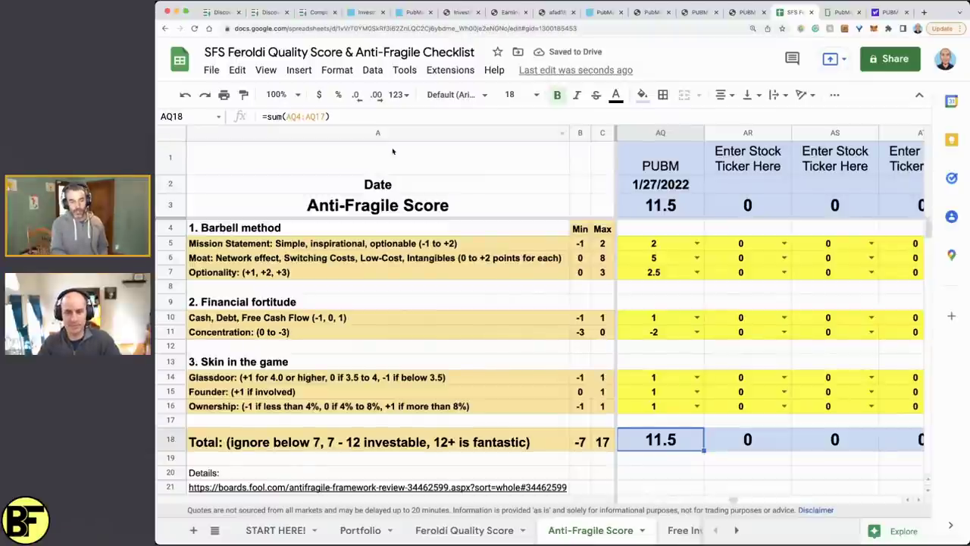
# - Test PUBM's concentration score at 0, return it to -2, and select the moat score
pyautogui.click(697, 332)
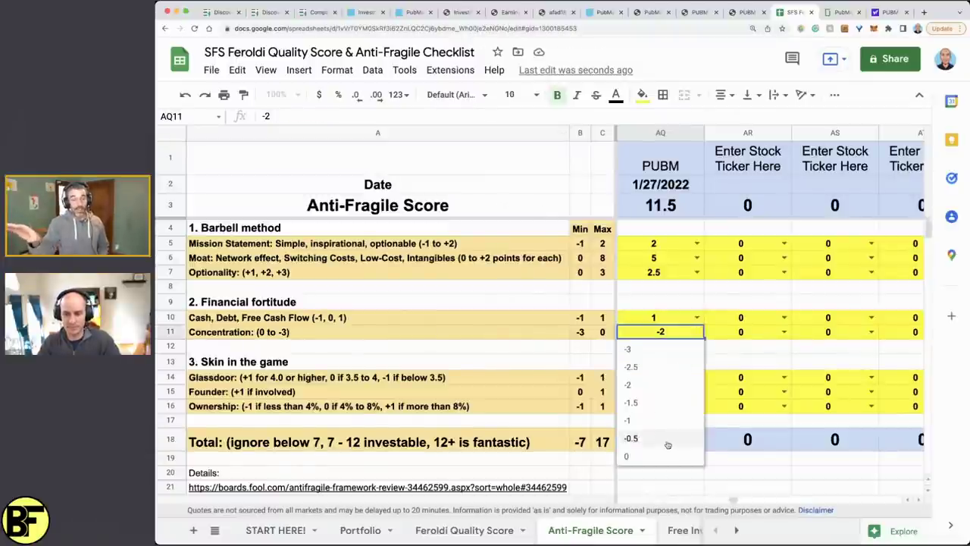
pyautogui.click(667, 460)
pyautogui.click(696, 333)
pyautogui.click(658, 457)
pyautogui.click(696, 332)
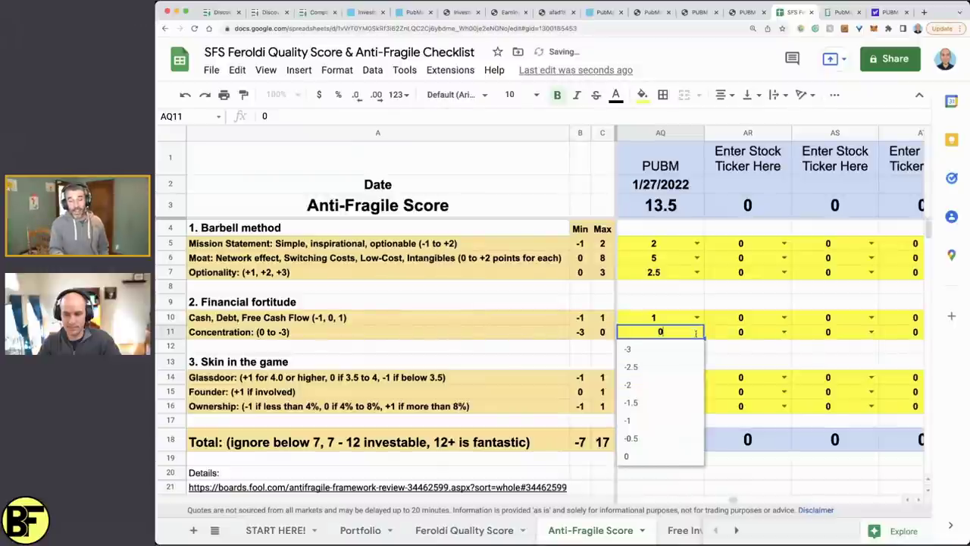
pyautogui.click(671, 386)
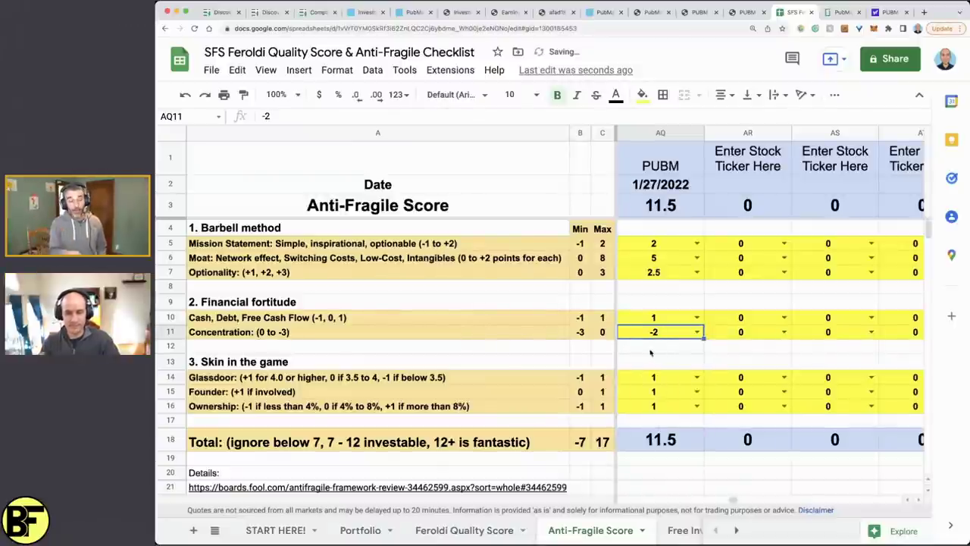
pyautogui.click(660, 258)
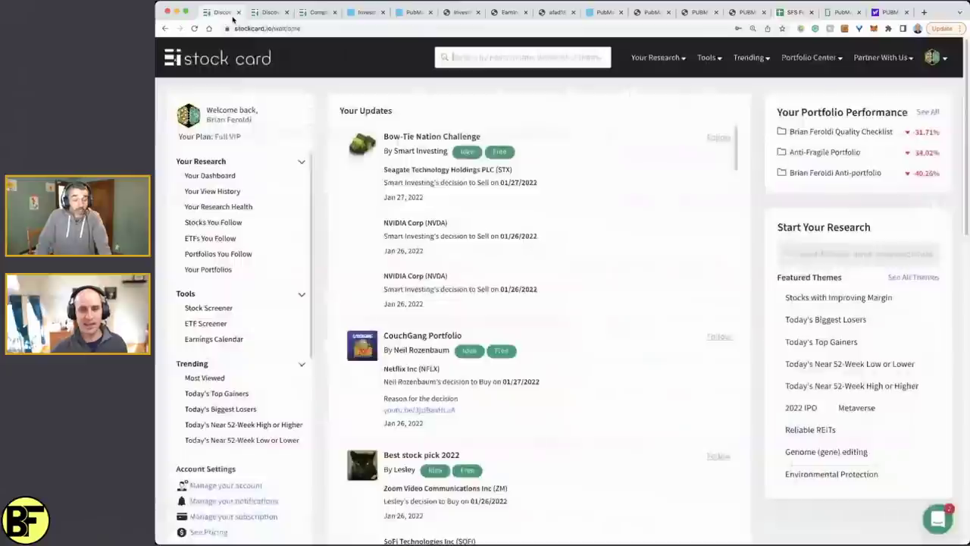
# - Switch to the Stock Card site and open the page listing your own portfolios
pyautogui.click(232, 16)
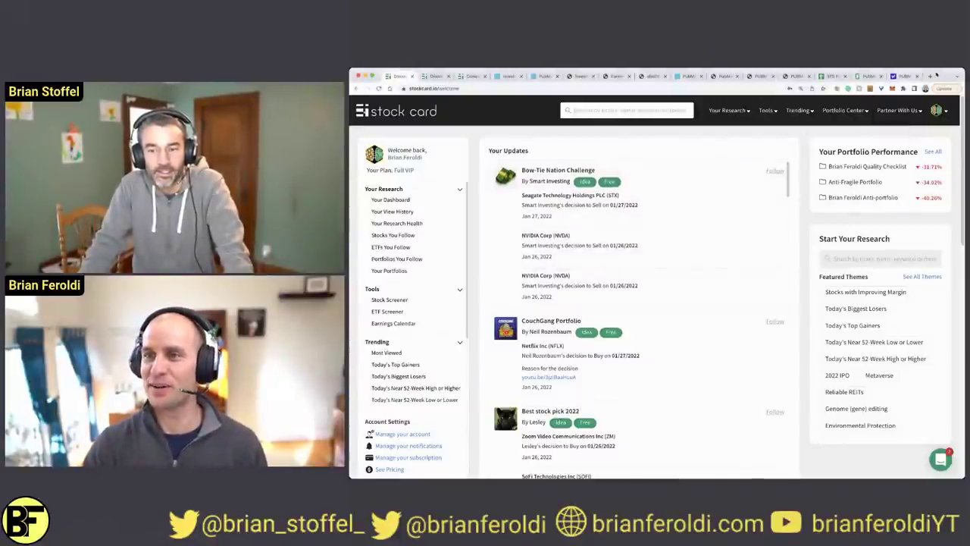
pyautogui.press('super+Tab')
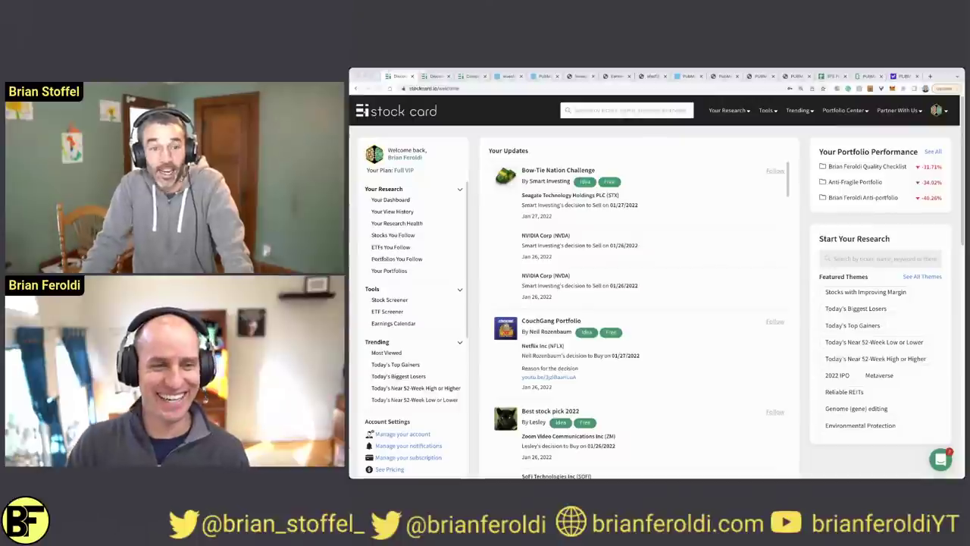
pyautogui.click(713, 257)
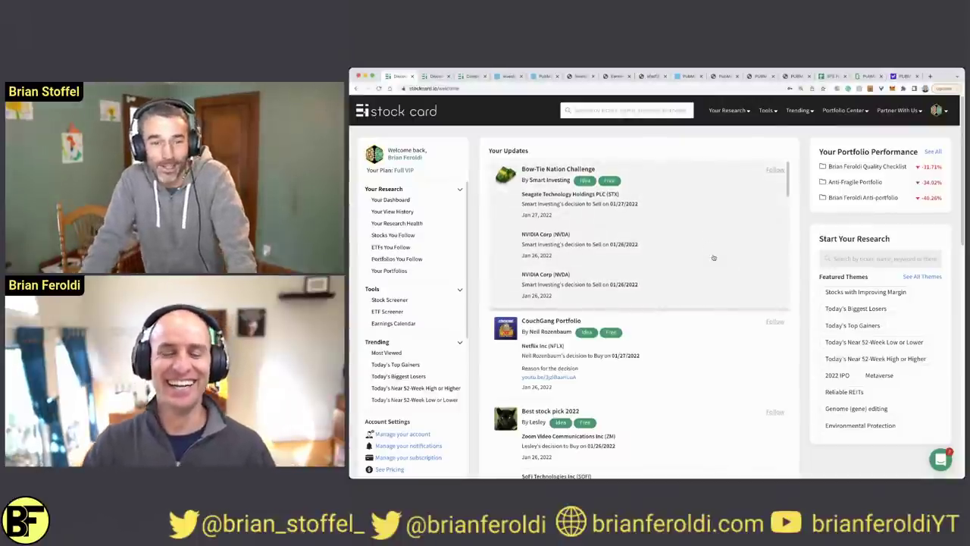
pyautogui.click(754, 111)
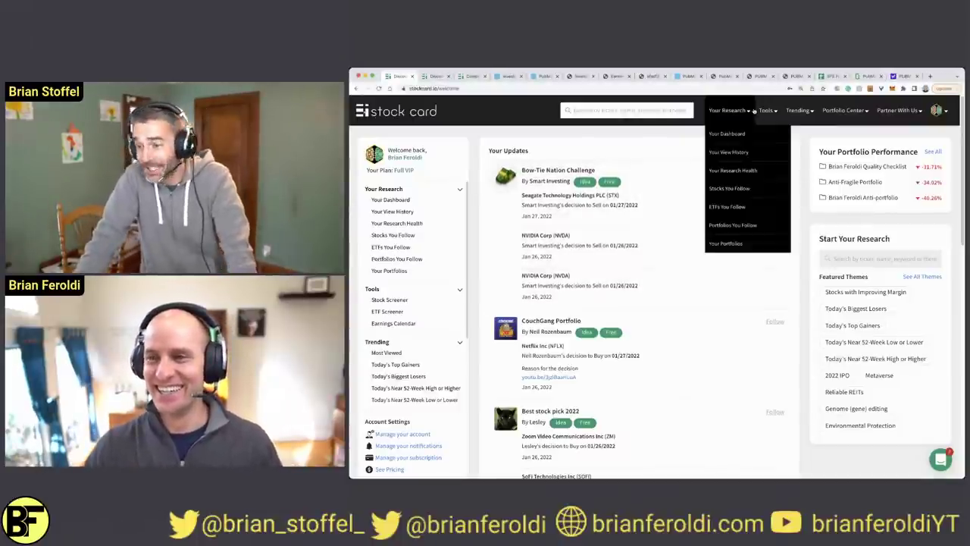
pyautogui.click(743, 241)
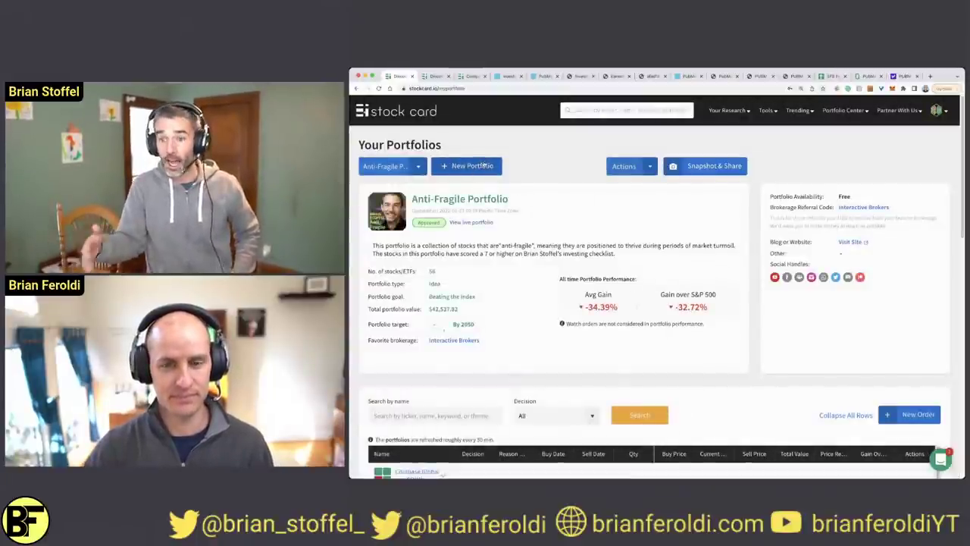
# - Start a new order in the Anti-Fragile Portfolio for PUBM--PubMatic Inc with decision Buy and buy date 01/27/2022
pyautogui.click(910, 413)
pyautogui.write('pubm')
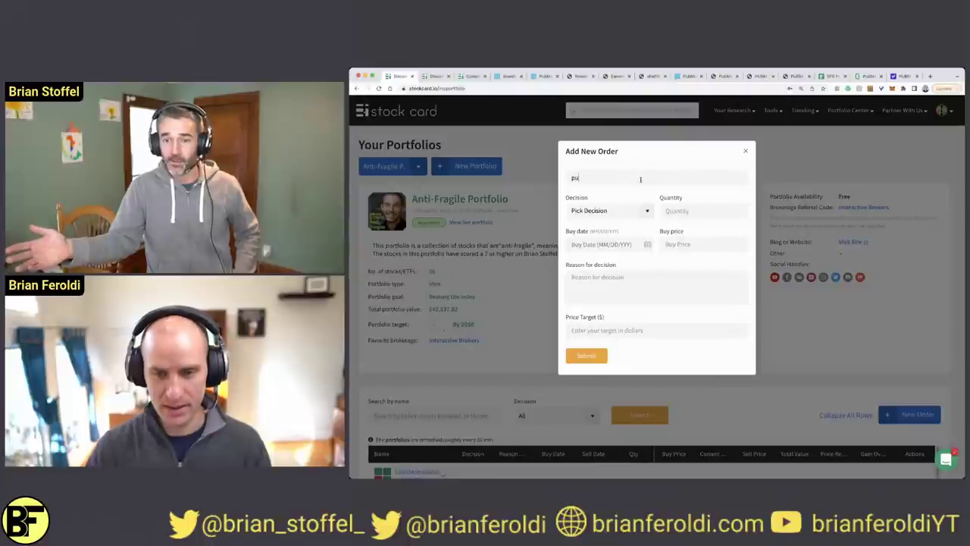
pyautogui.click(598, 206)
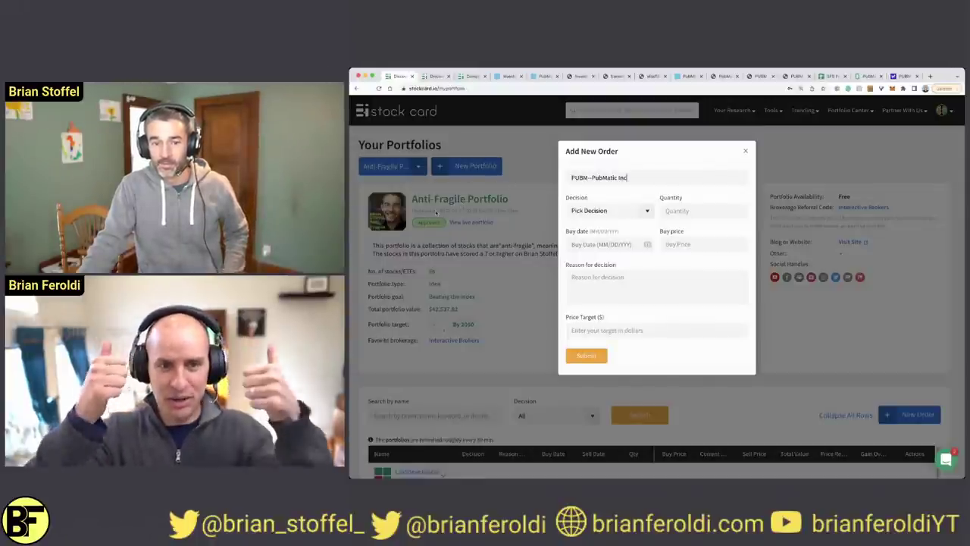
pyautogui.click(648, 212)
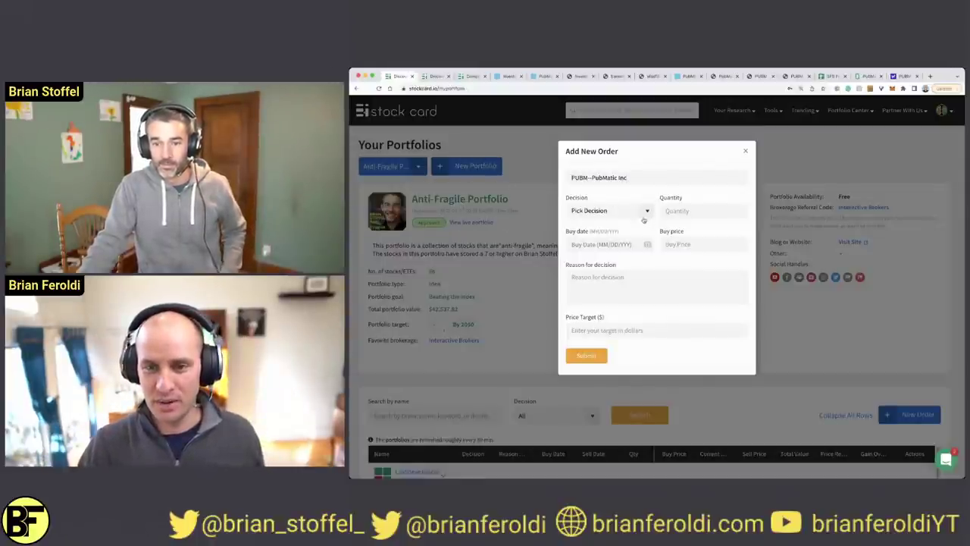
pyautogui.click(631, 231)
pyautogui.click(617, 244)
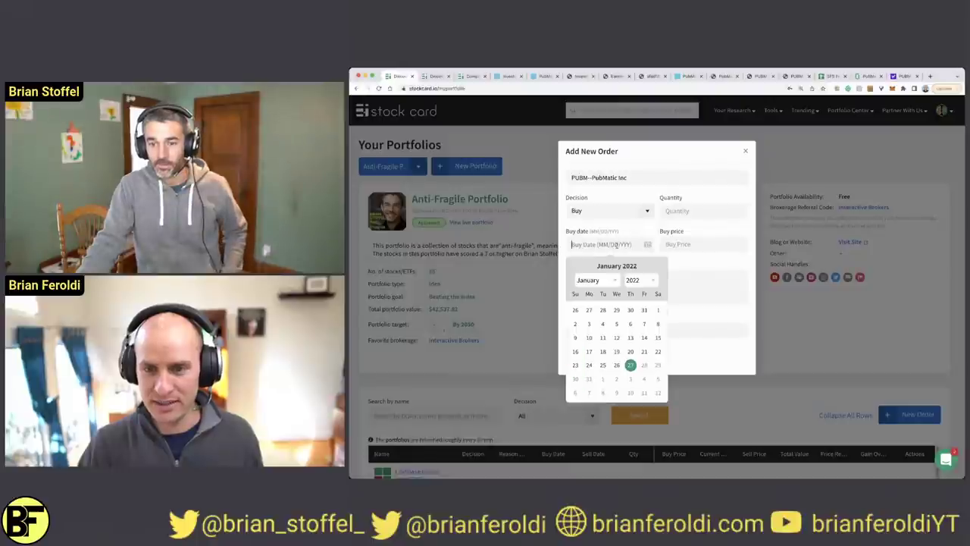
pyautogui.click(630, 365)
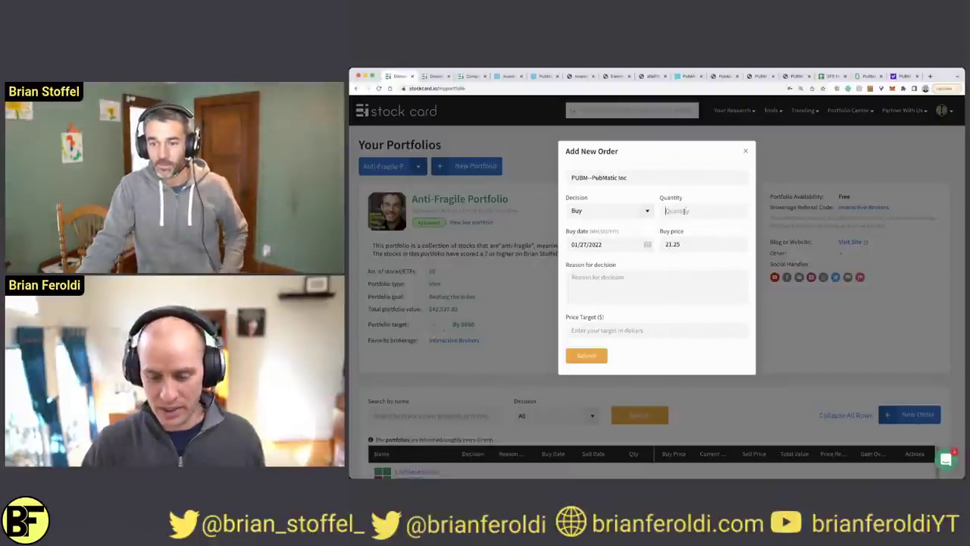
# - Set the order quantity to 49, enter "Score - 11.5" as the reason for decision, and submit the order
pyautogui.click(683, 213)
pyautogui.write('40')
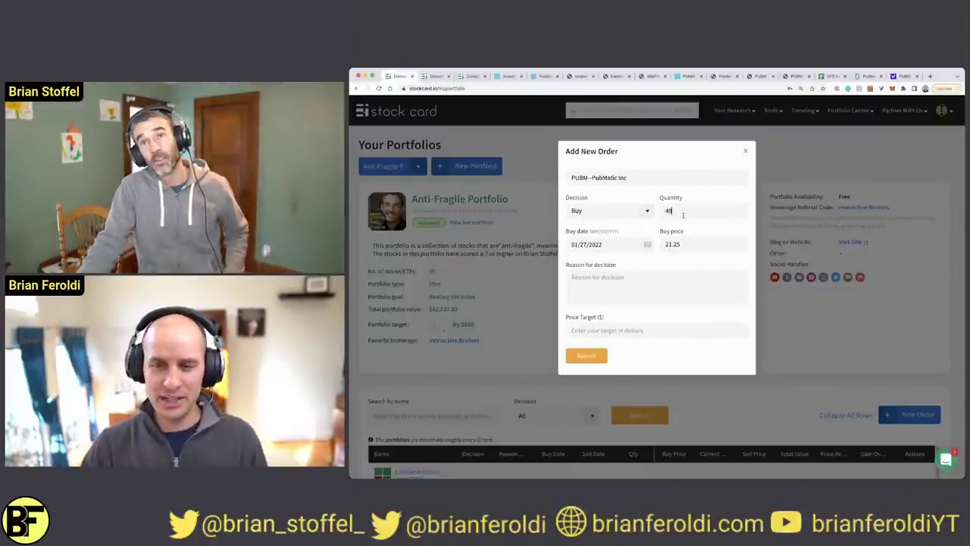
pyautogui.click(662, 279)
pyautogui.write('Score - 11.5')
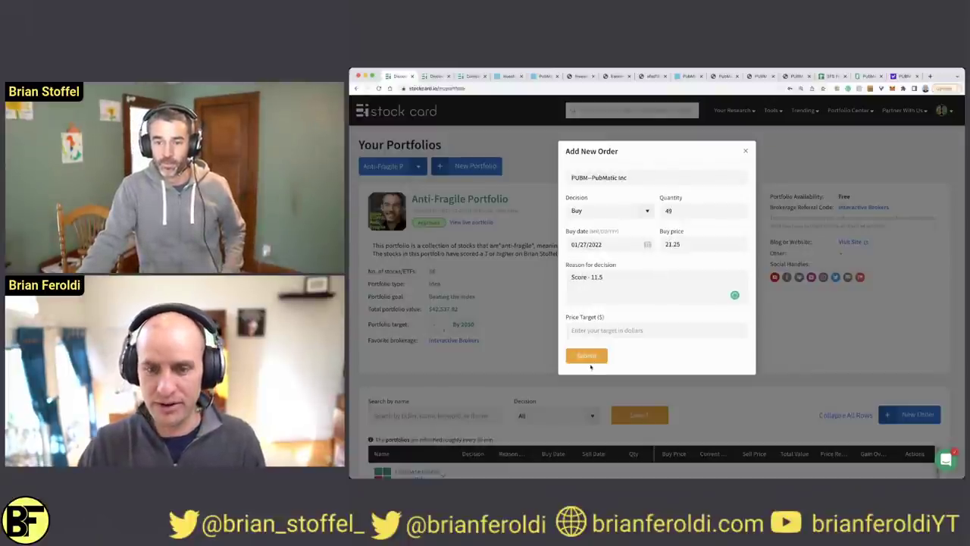
pyautogui.click(585, 355)
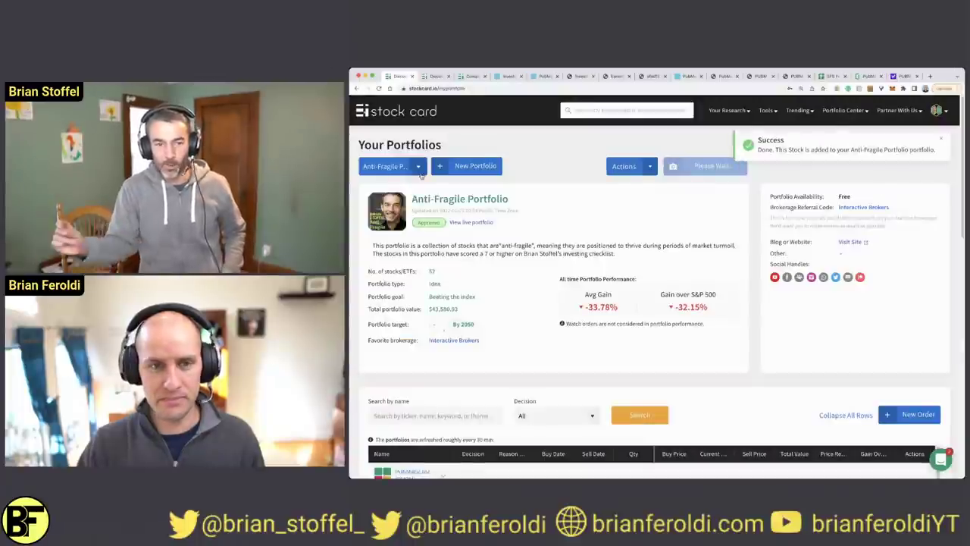
# - In the Quality Checklist portfolio, start a new Buy order for PUBM--PubMatic Inc with buy date 01/27/2022
pyautogui.click(419, 170)
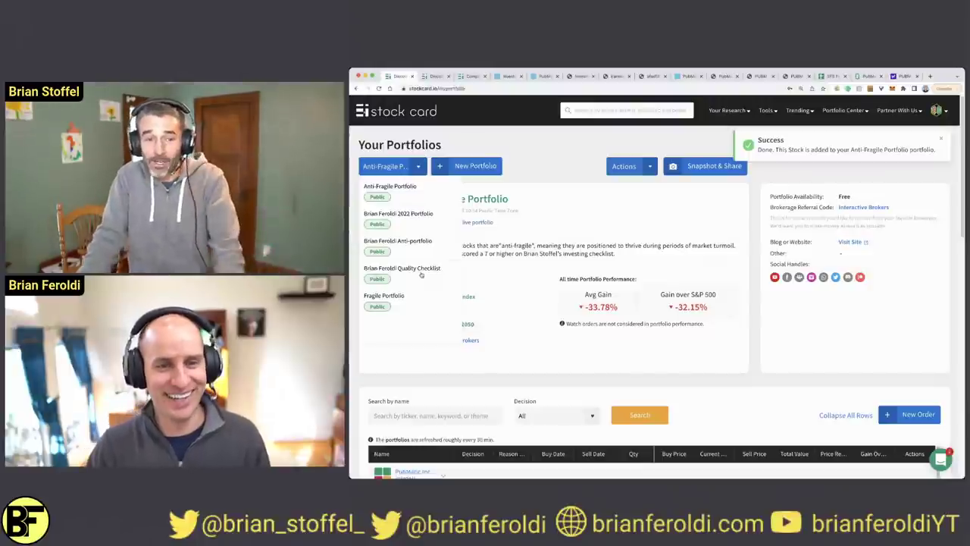
pyautogui.click(425, 271)
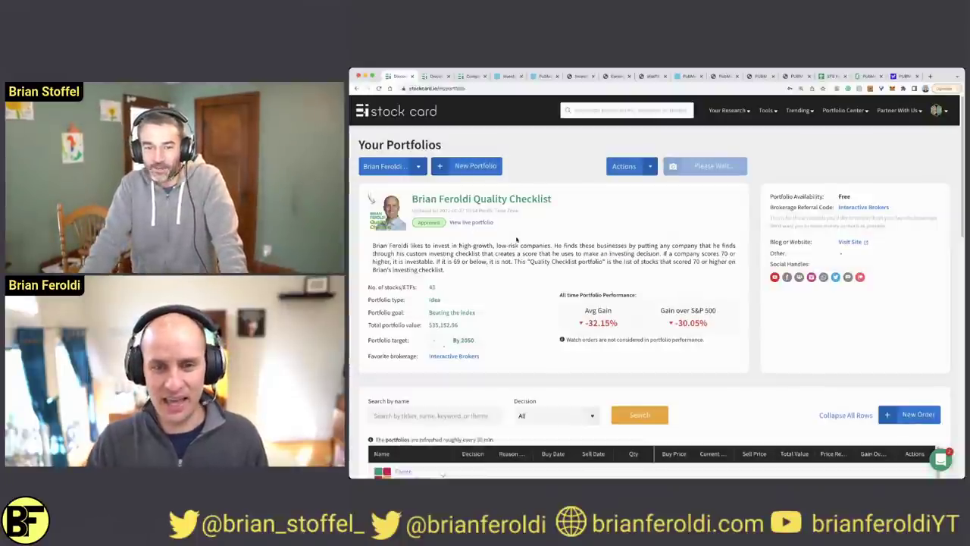
pyautogui.click(909, 414)
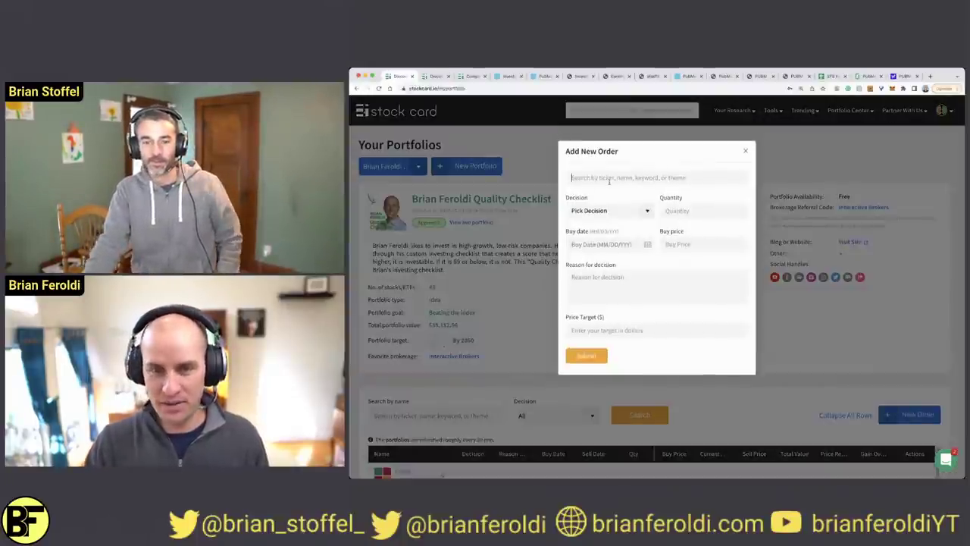
pyautogui.write('pubm')
pyautogui.click(609, 207)
pyautogui.click(650, 214)
pyautogui.click(626, 235)
pyautogui.click(633, 245)
pyautogui.click(629, 364)
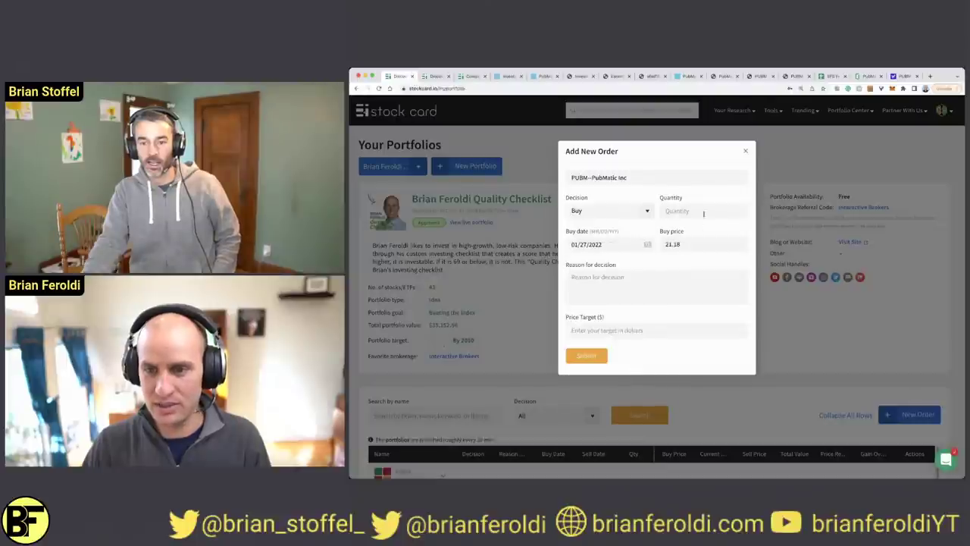
# - Give the Quality Checklist order a quantity of 49 and the reason "Score - 76", and submit it
pyautogui.click(703, 213)
pyautogui.write('40')
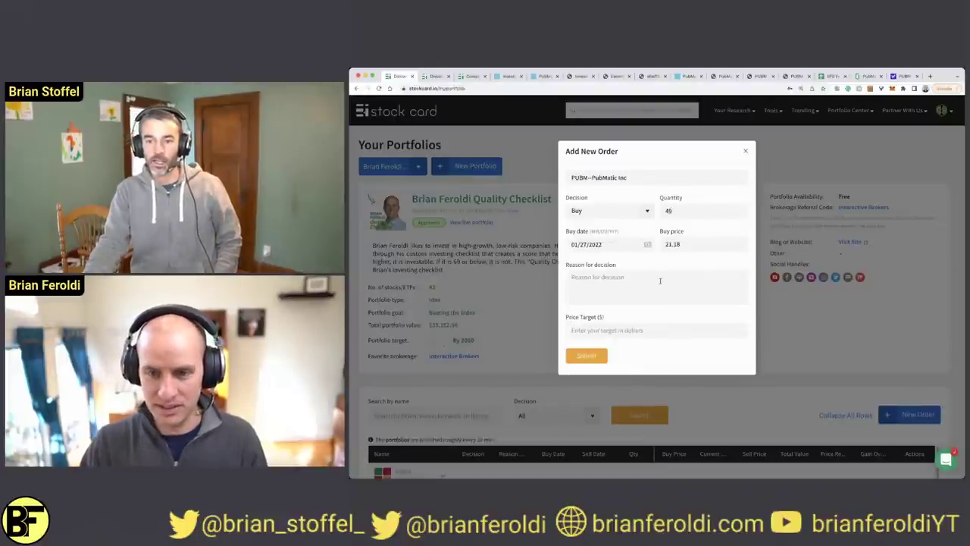
pyautogui.click(660, 281)
pyautogui.write('Sco')
pyautogui.press('BackSpace')
pyautogui.press('BackSpace')
pyautogui.press('BackSpace')
pyautogui.write('76 -')
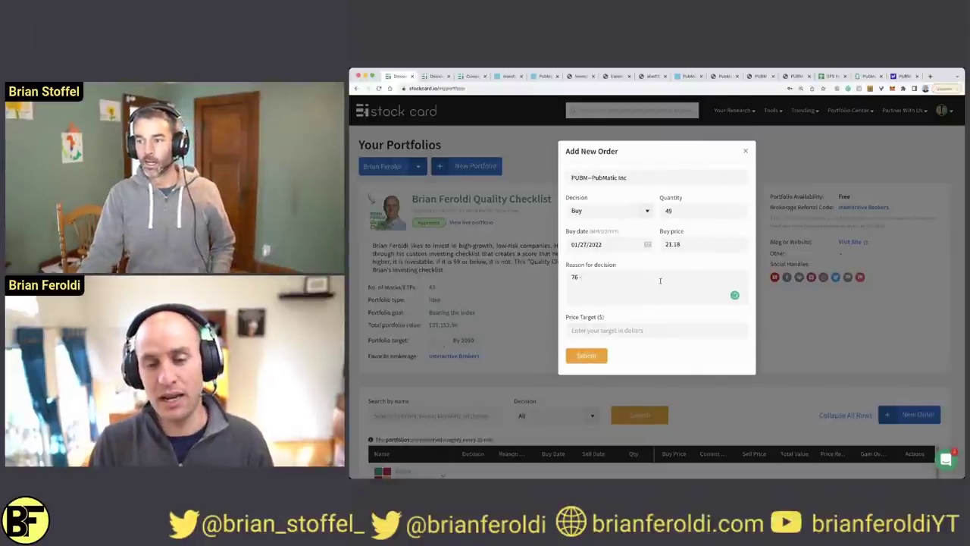
pyautogui.write('Score -')
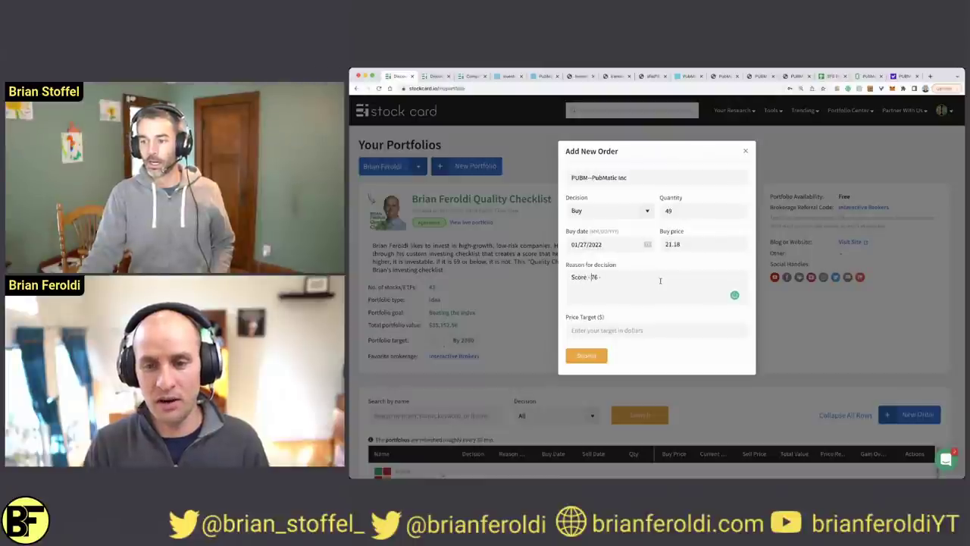
pyautogui.click(598, 357)
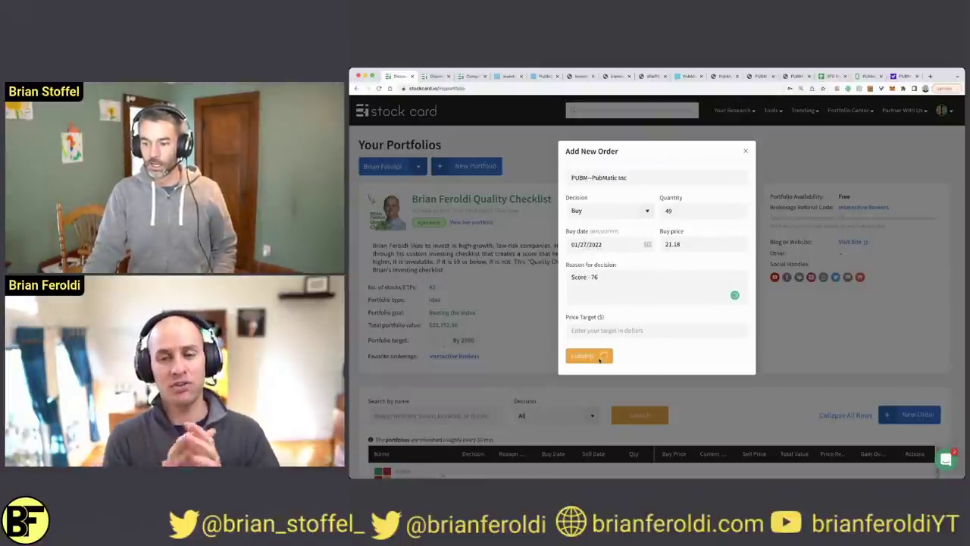